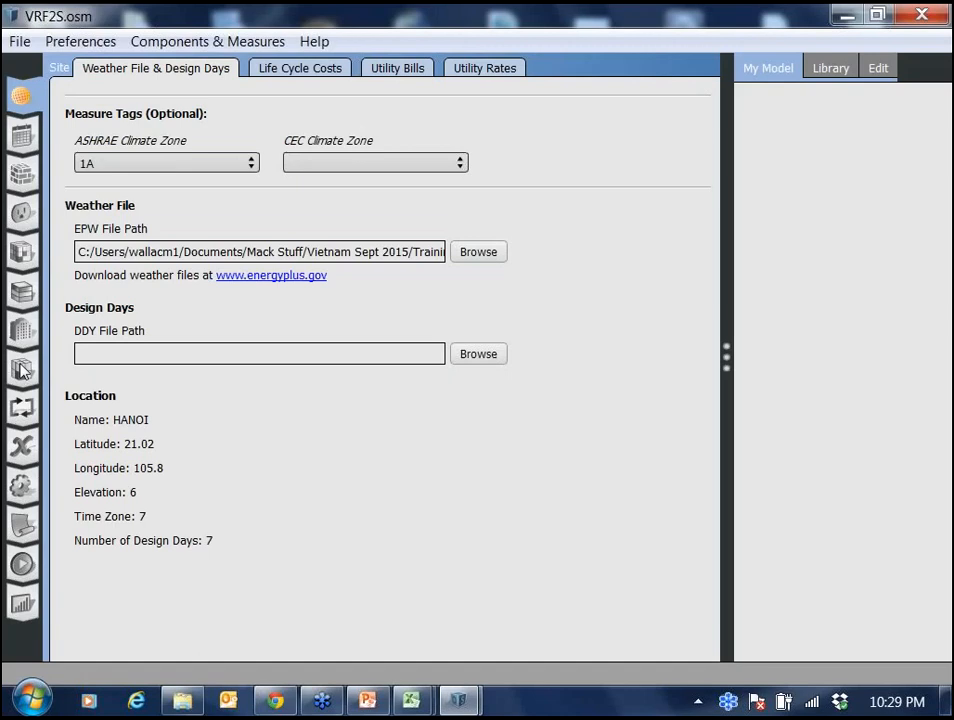
# Open the thermal zones view and review the VRF zone terminals assigned to each zone.
pyautogui.click(22, 370)
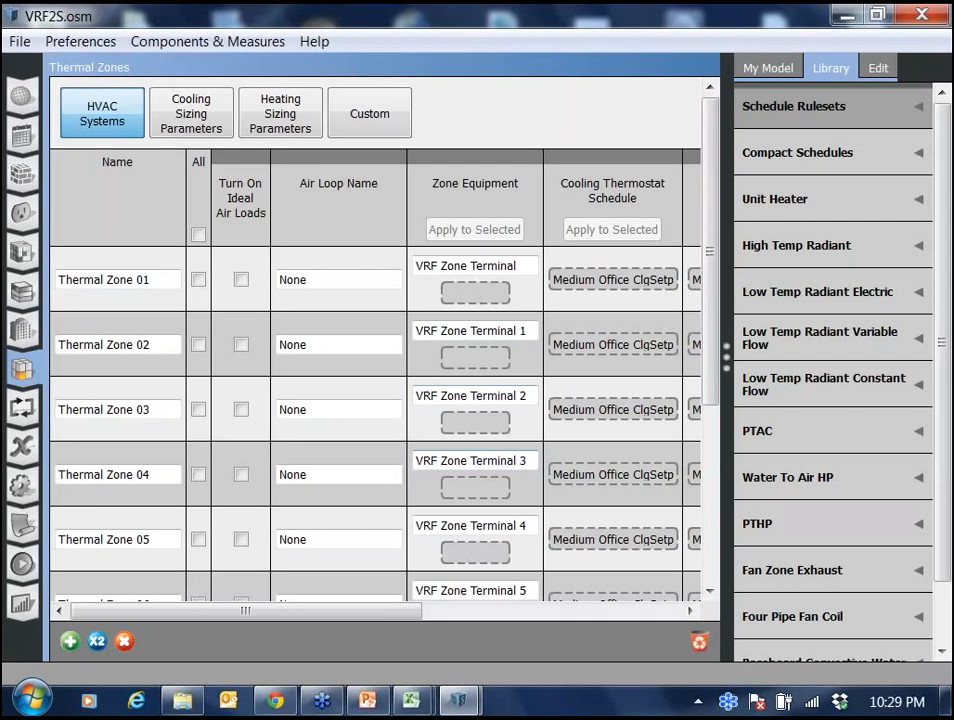
pyautogui.scroll(-1, 380, 380)
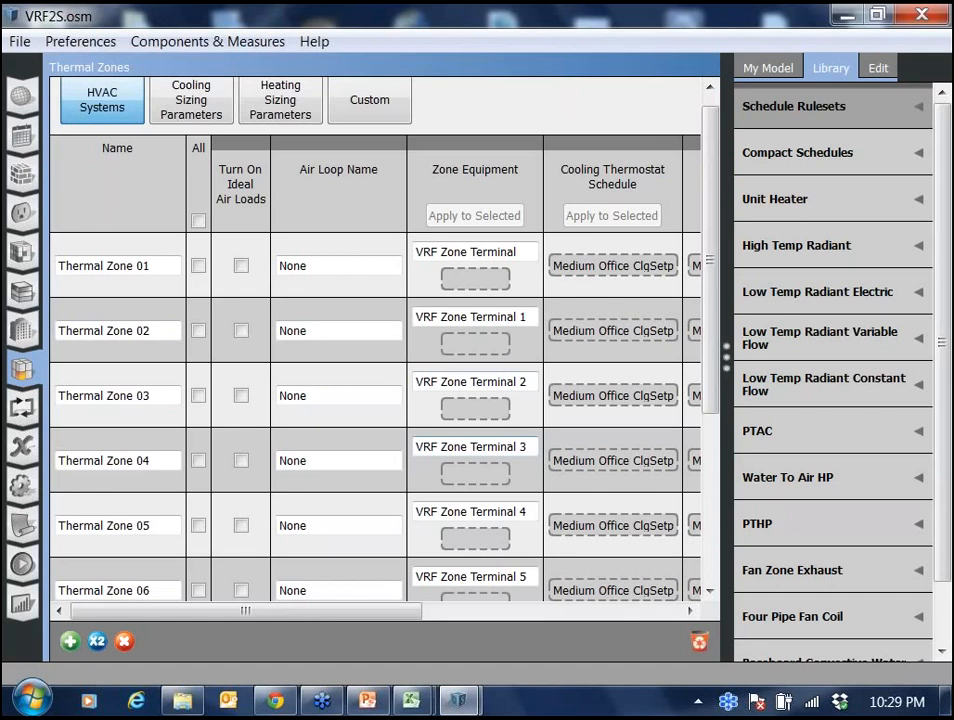
pyautogui.scroll(-5, 380, 340)
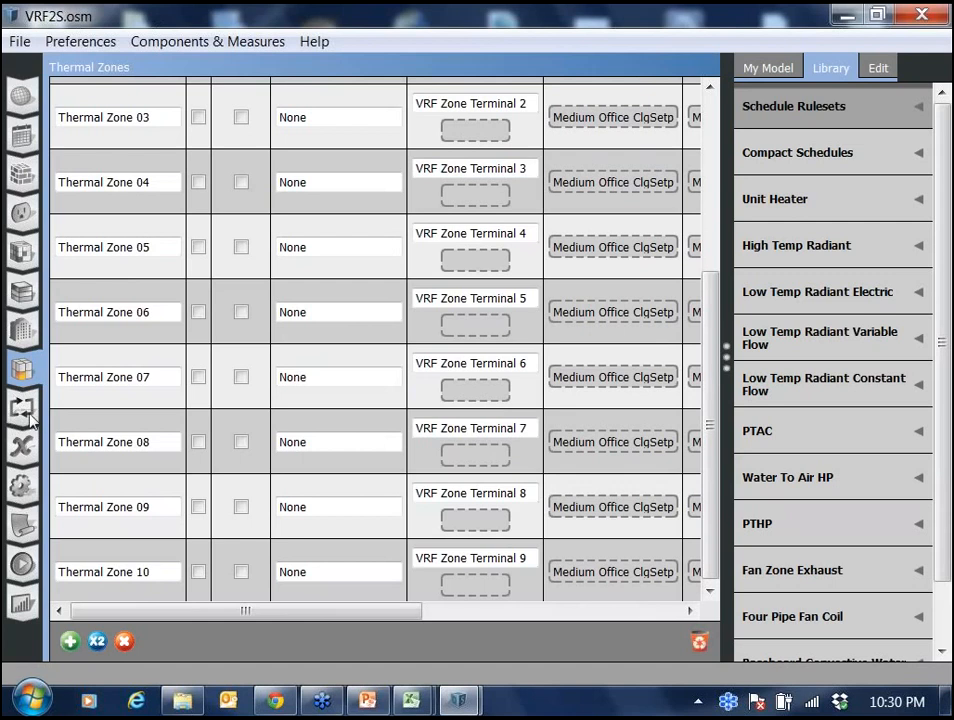
# Open the HVAC systems view and switch the displayed loop to the VRF system.
pyautogui.click(25, 415)
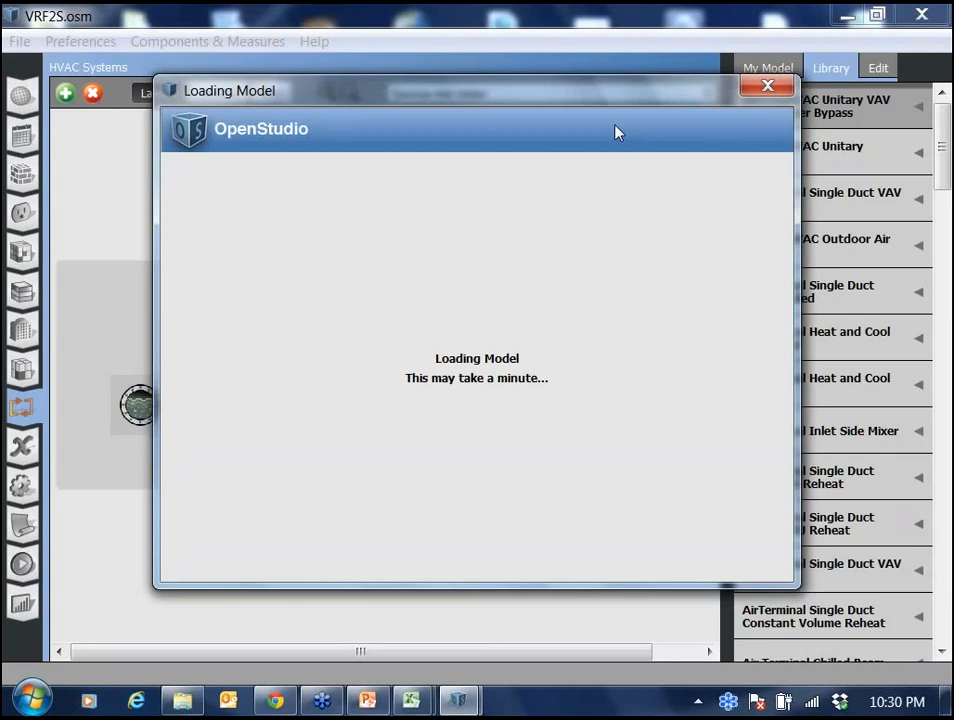
pyautogui.moveTo(616, 132); pyautogui.dragTo(639, 290)
pyautogui.click(708, 95)
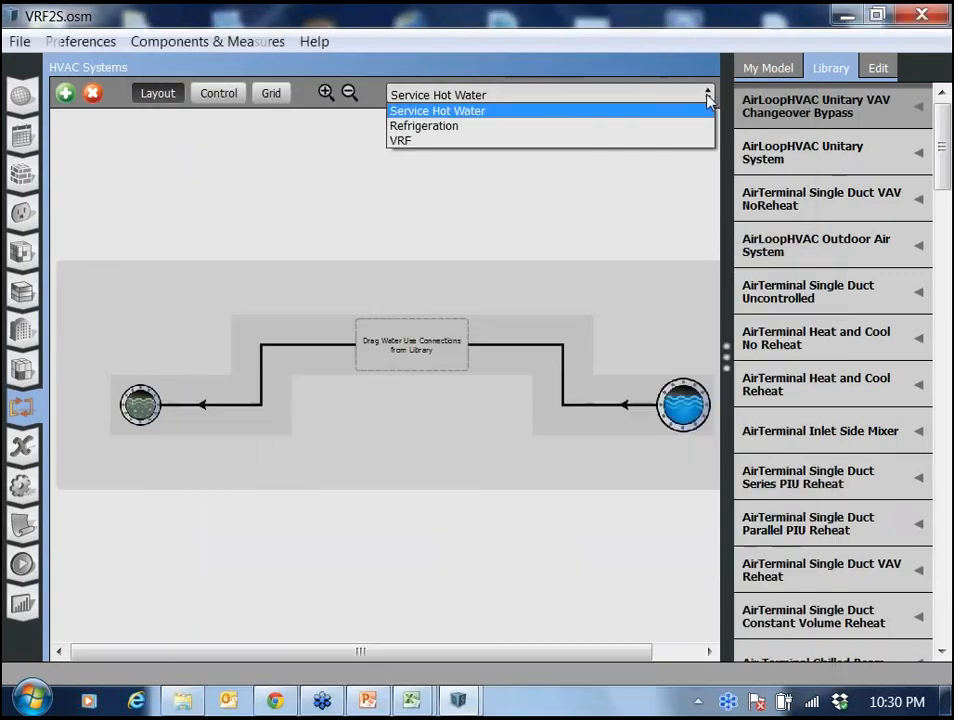
pyautogui.click(645, 143)
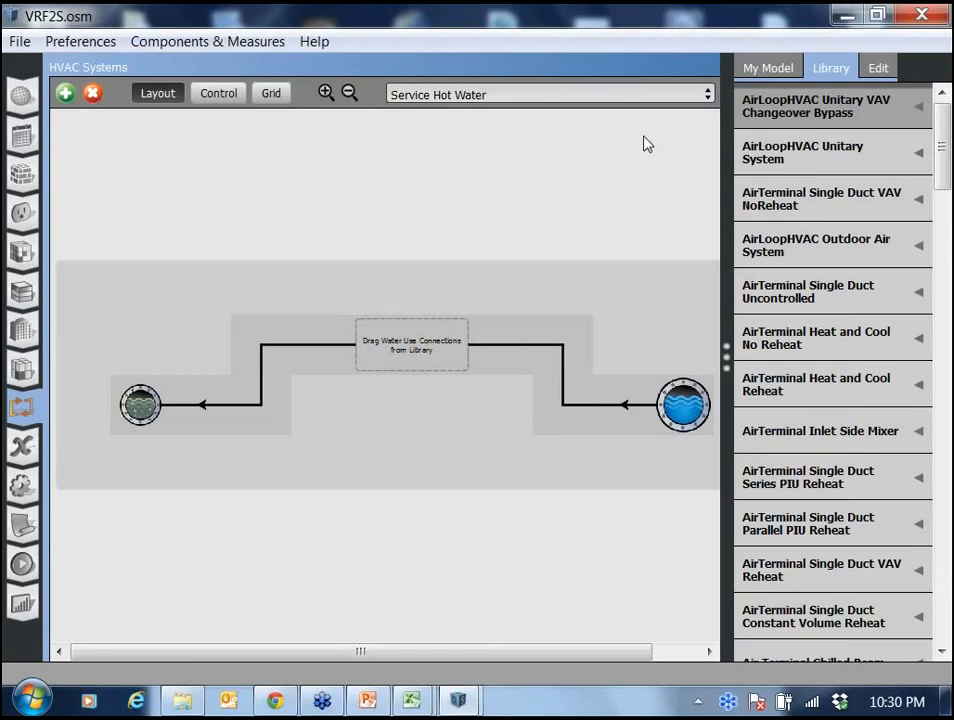
pyautogui.click(690, 94)
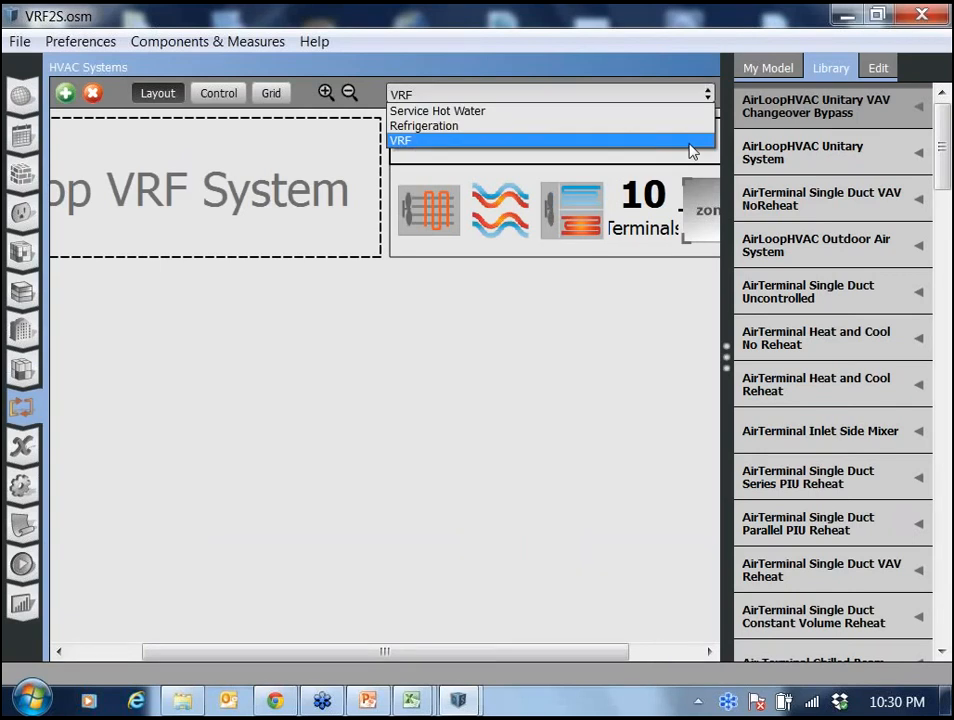
pyautogui.click(690, 141)
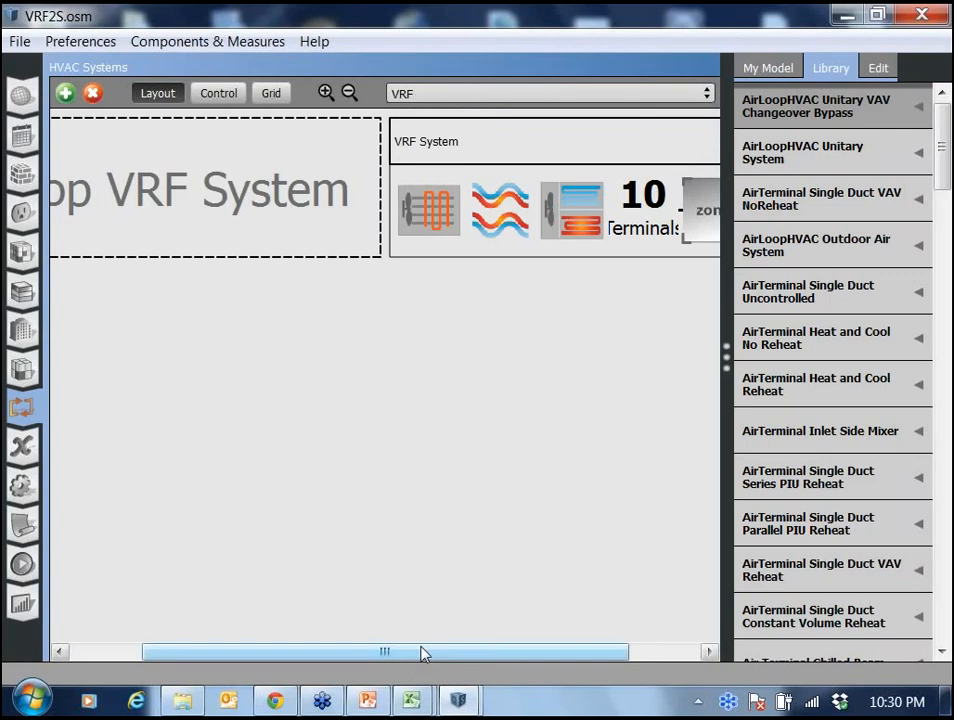
pyautogui.moveTo(432, 652); pyautogui.dragTo(474, 686)
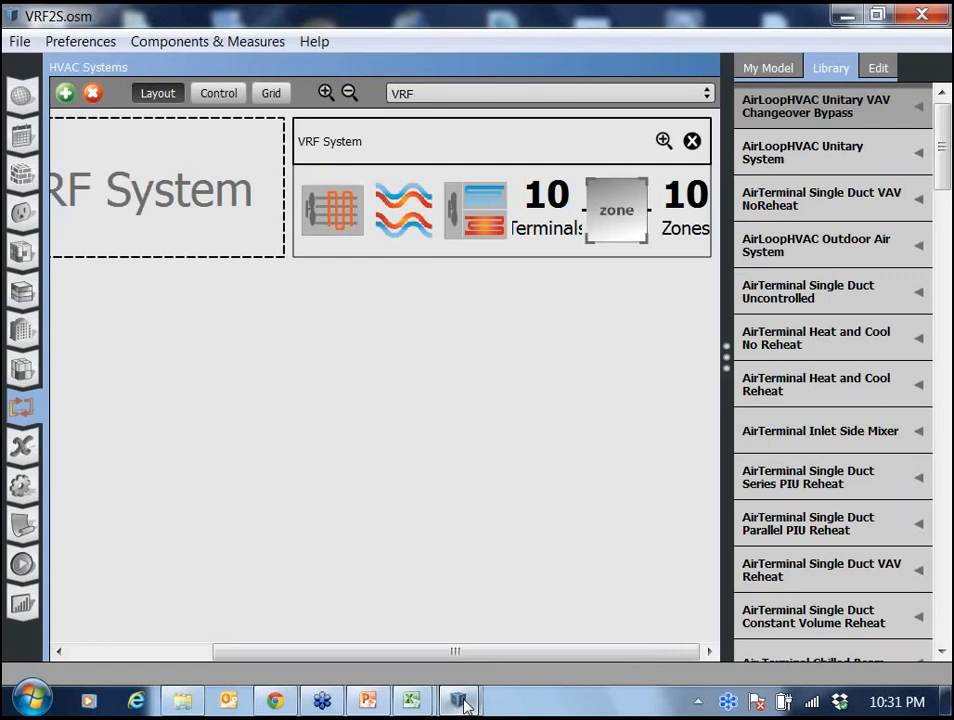
# Close the leftover Loading Model window.
pyautogui.click(463, 703)
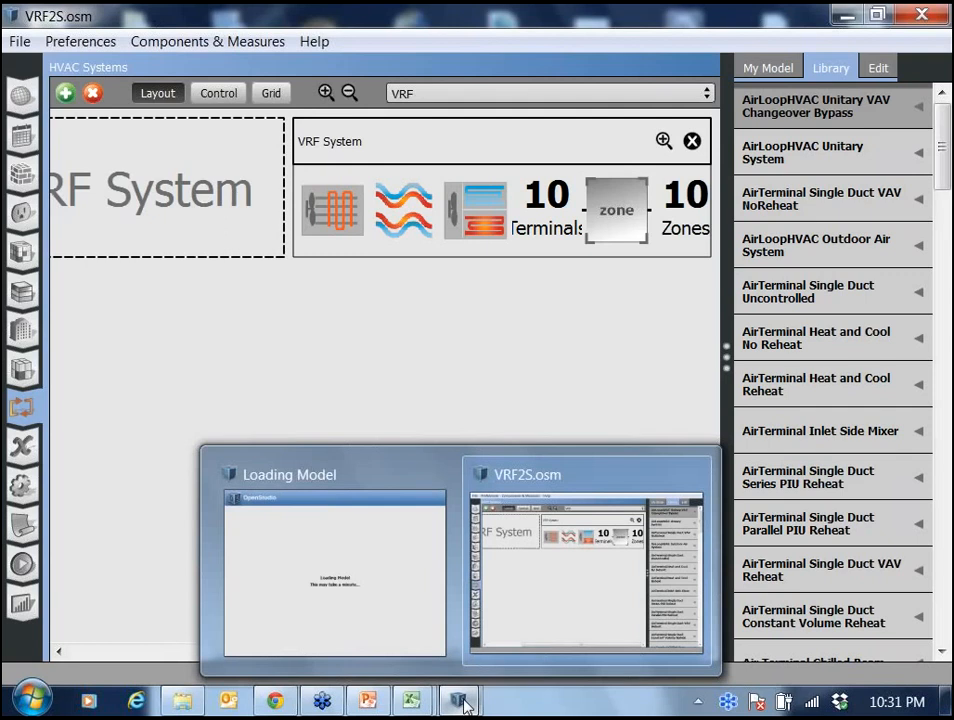
pyautogui.click(335, 570)
pyautogui.click(763, 584)
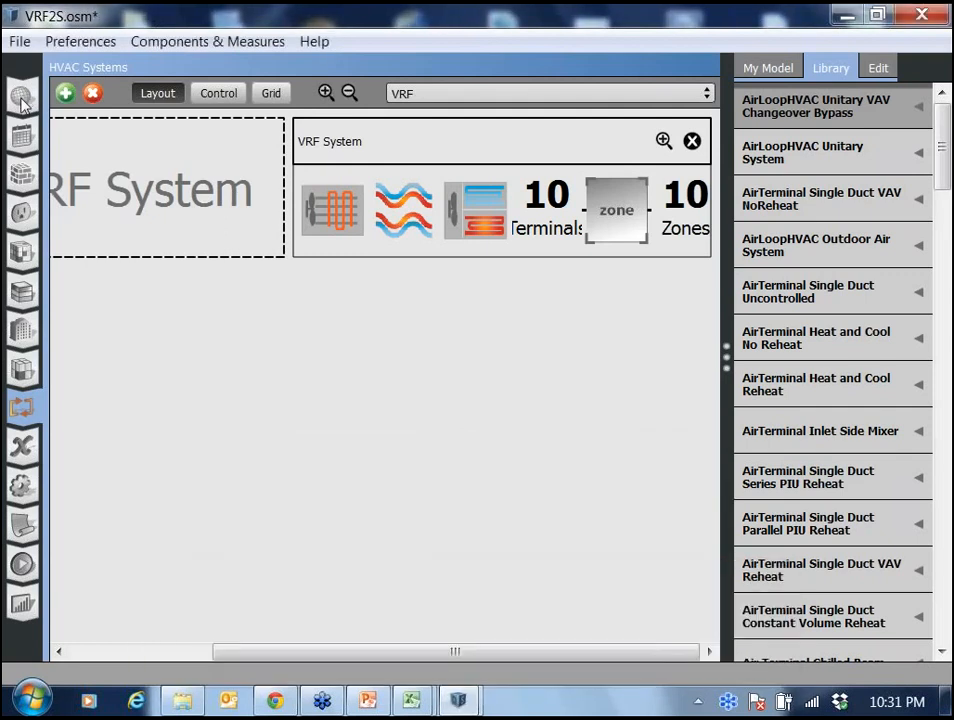
# Reassign the site weather file to VNM_Hanoi.488200_IWEC.epw.
pyautogui.click(22, 100)
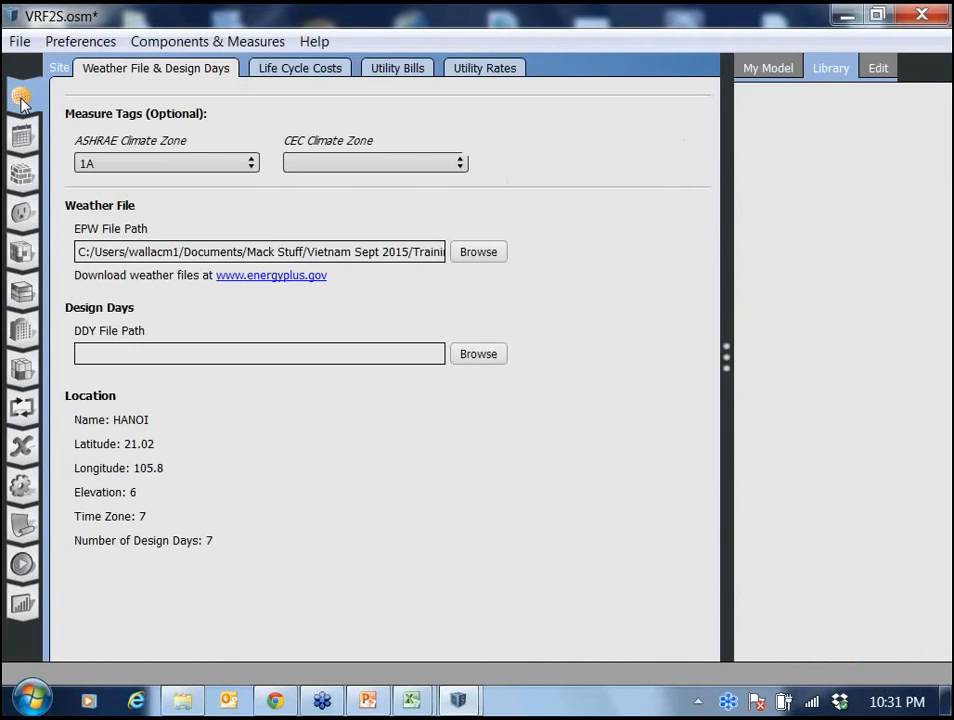
pyautogui.click(477, 252)
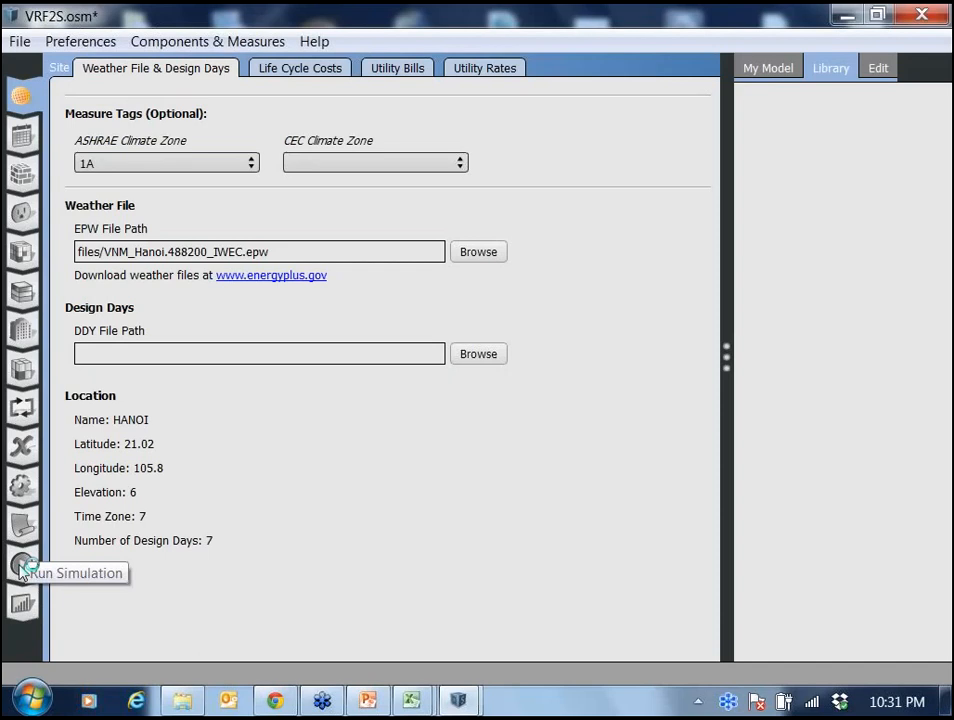
# Run the simulation for the model.
pyautogui.click(22, 566)
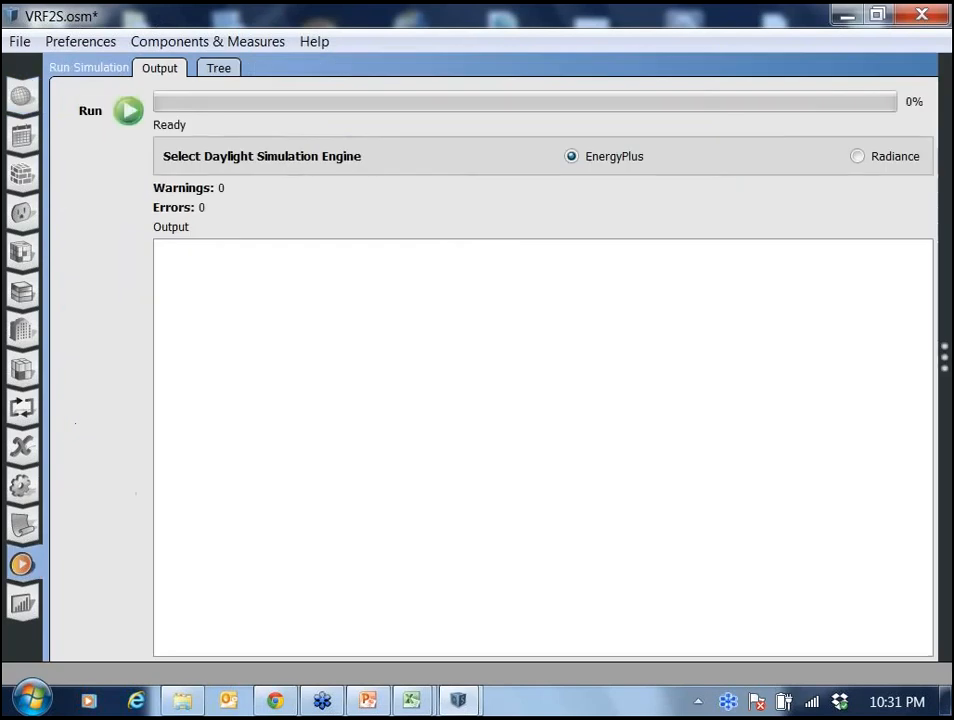
pyautogui.click(127, 111)
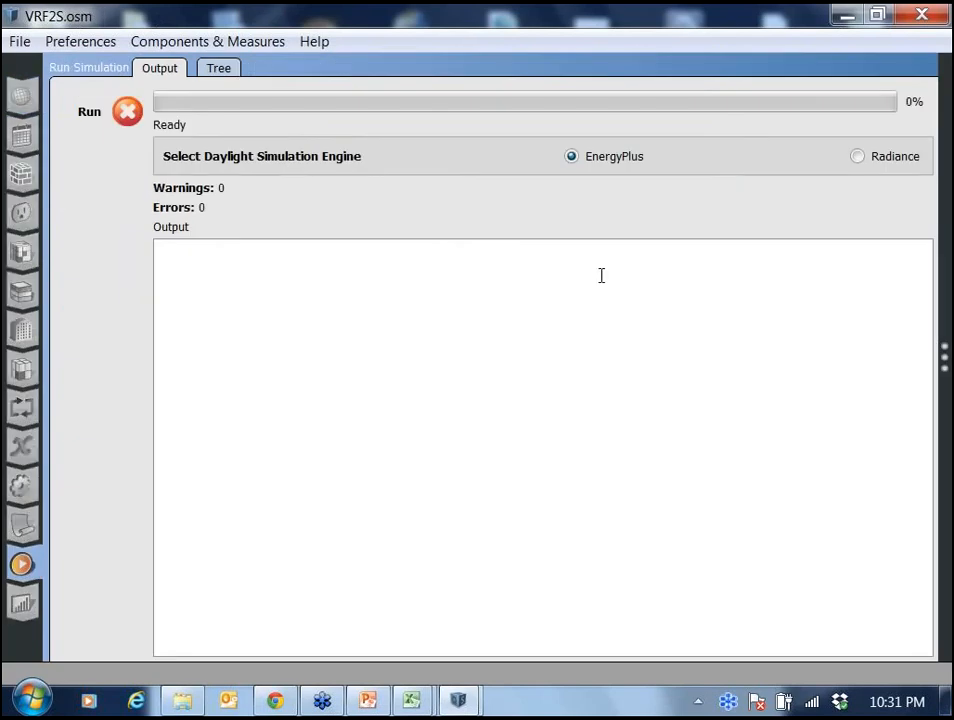
# Open the VRFOA2S model from the ARCH Files folder.
pyautogui.click(19, 42)
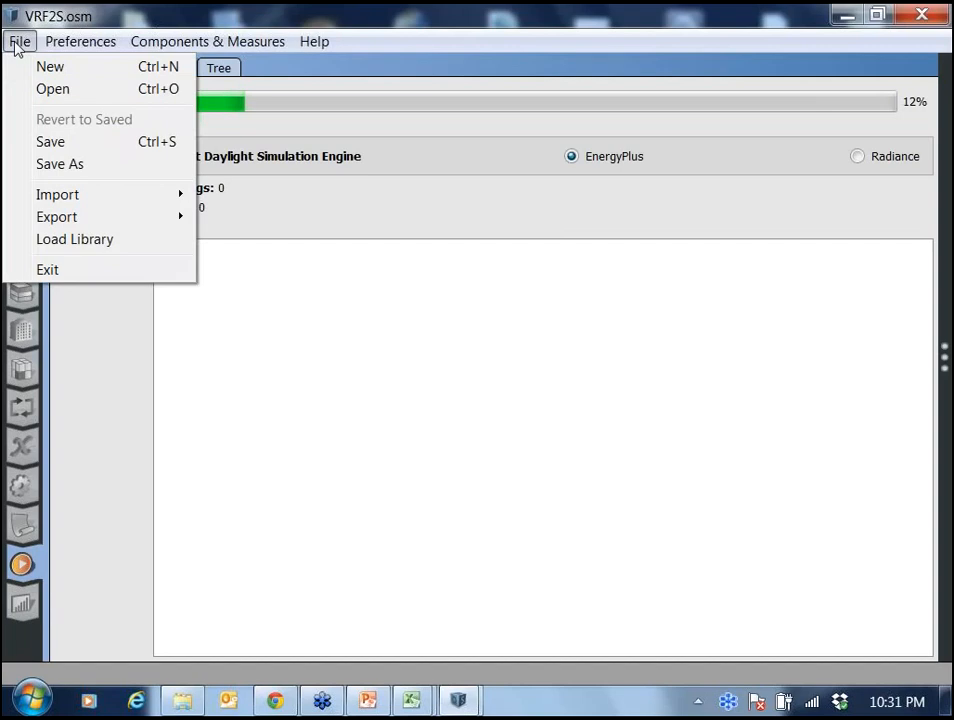
pyautogui.click(77, 96)
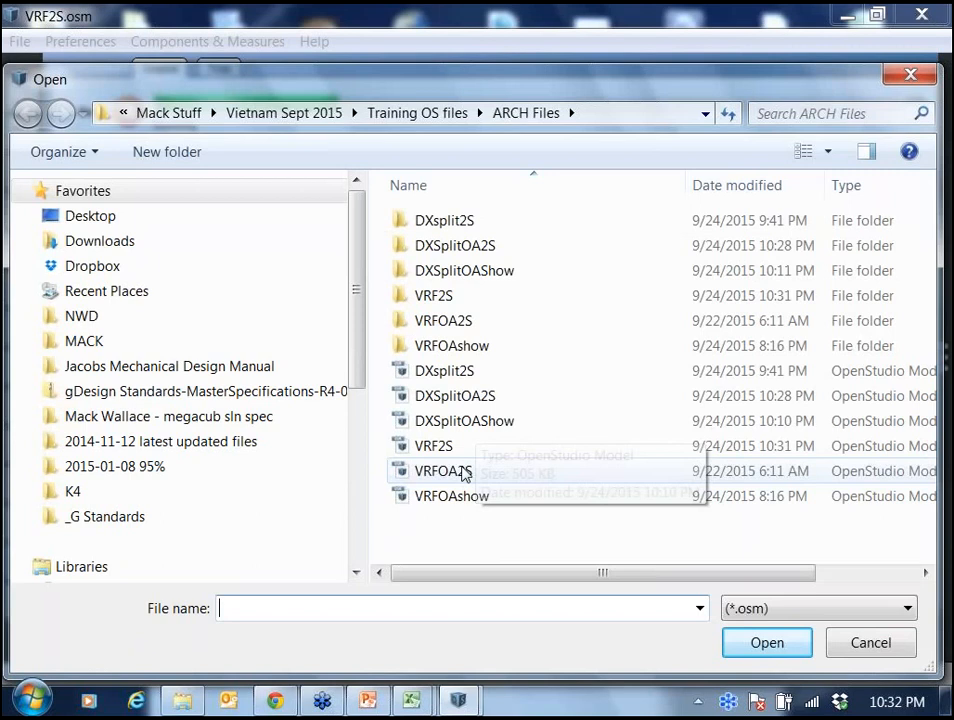
pyautogui.doubleClick(455, 471)
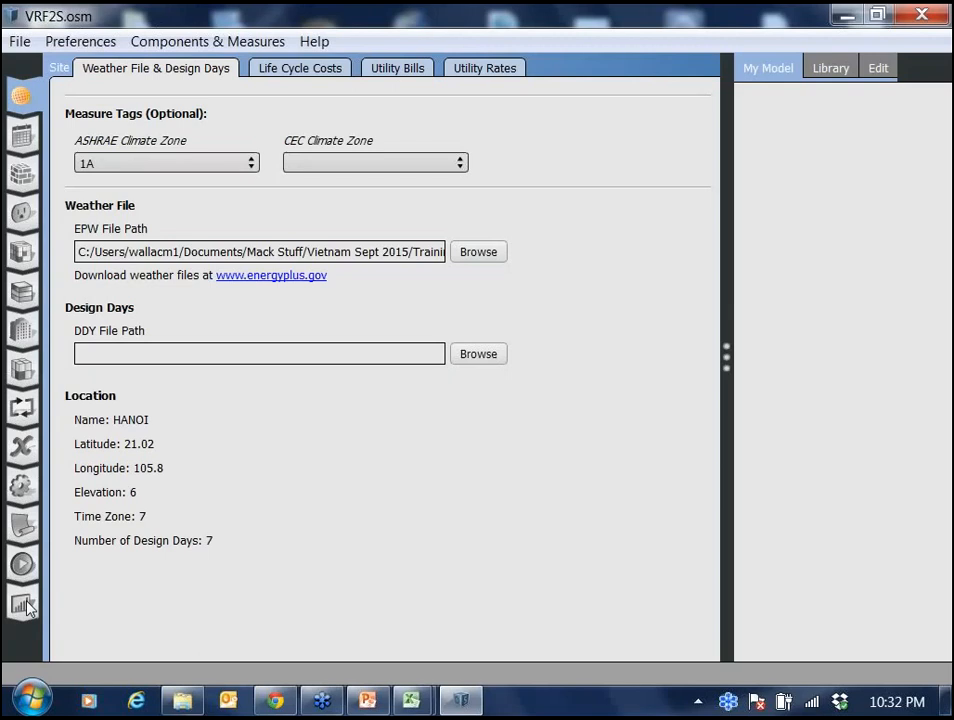
# Examine the results summary's monthly electricity consumption chart and table.
pyautogui.click(23, 604)
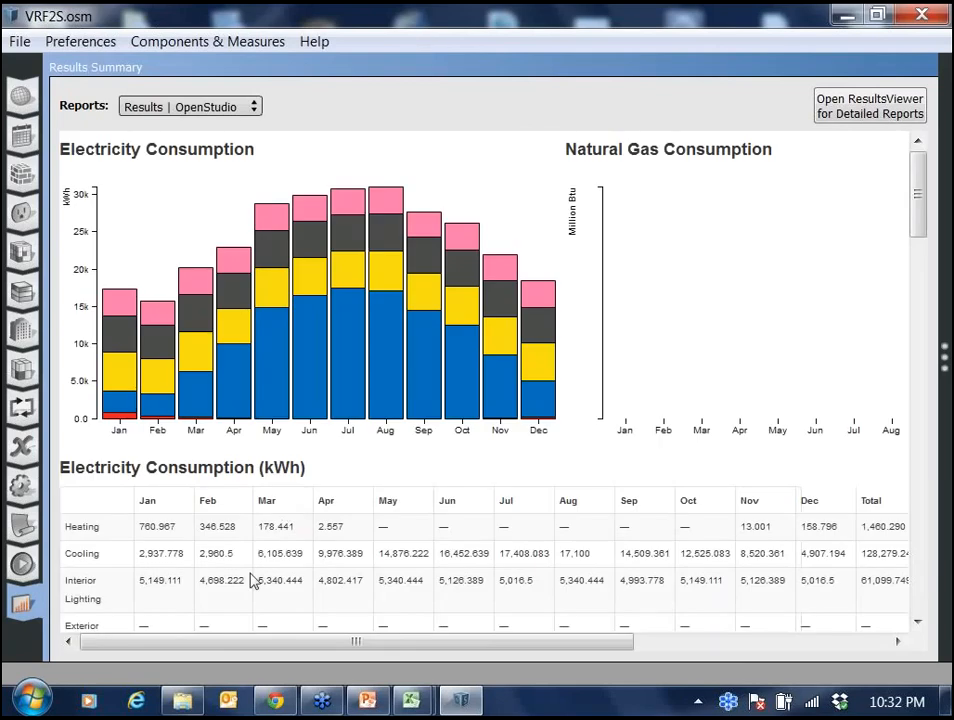
pyautogui.moveTo(197, 708)
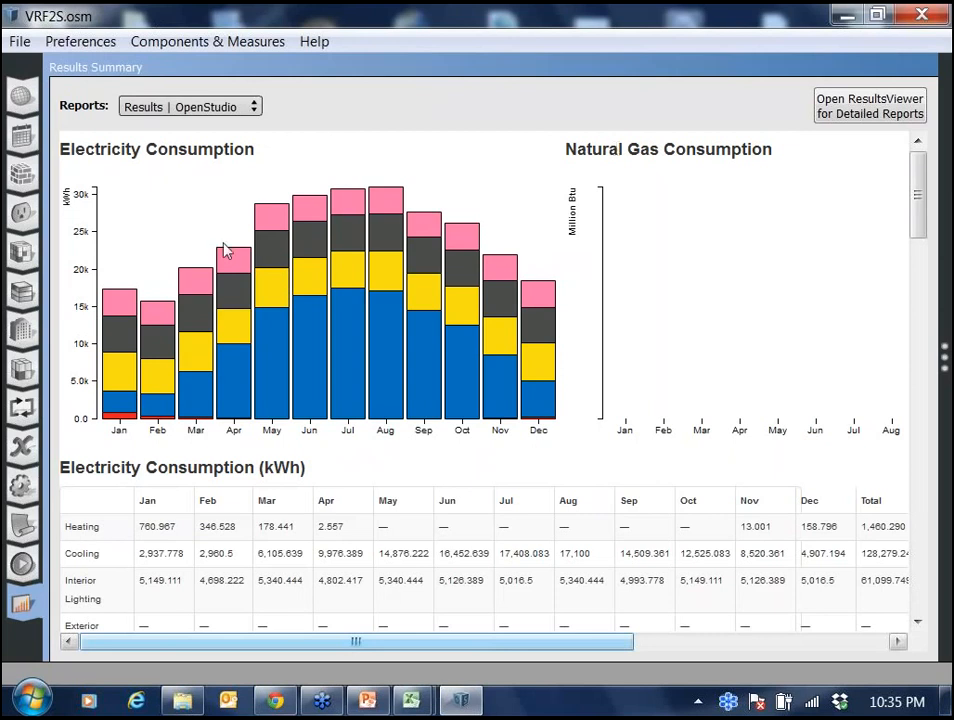
pyautogui.moveTo(210, 298)
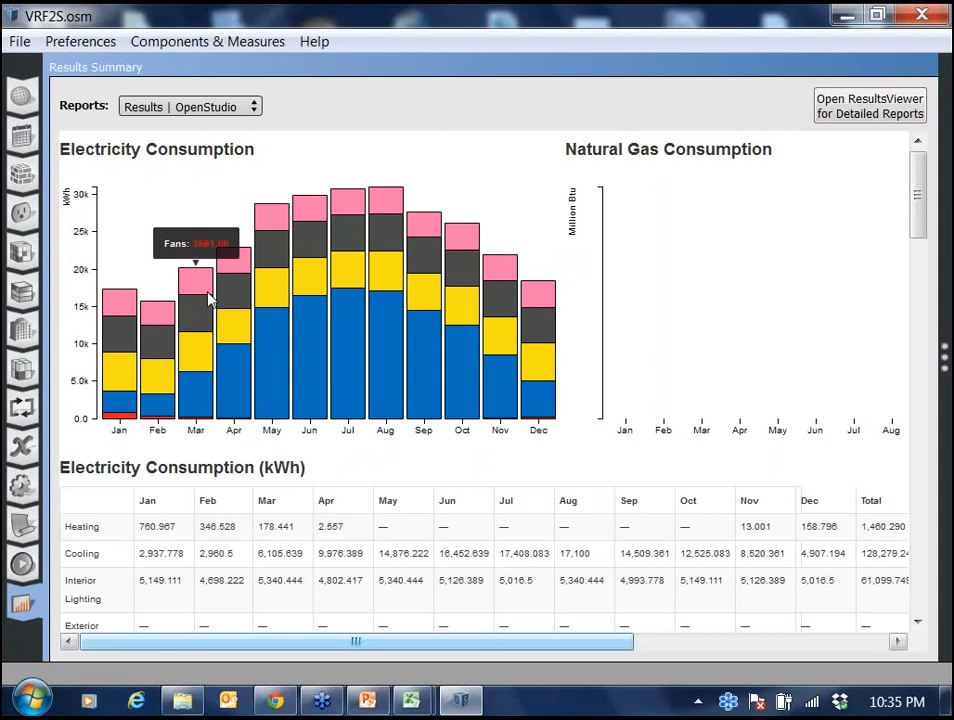
pyautogui.moveTo(296, 355)
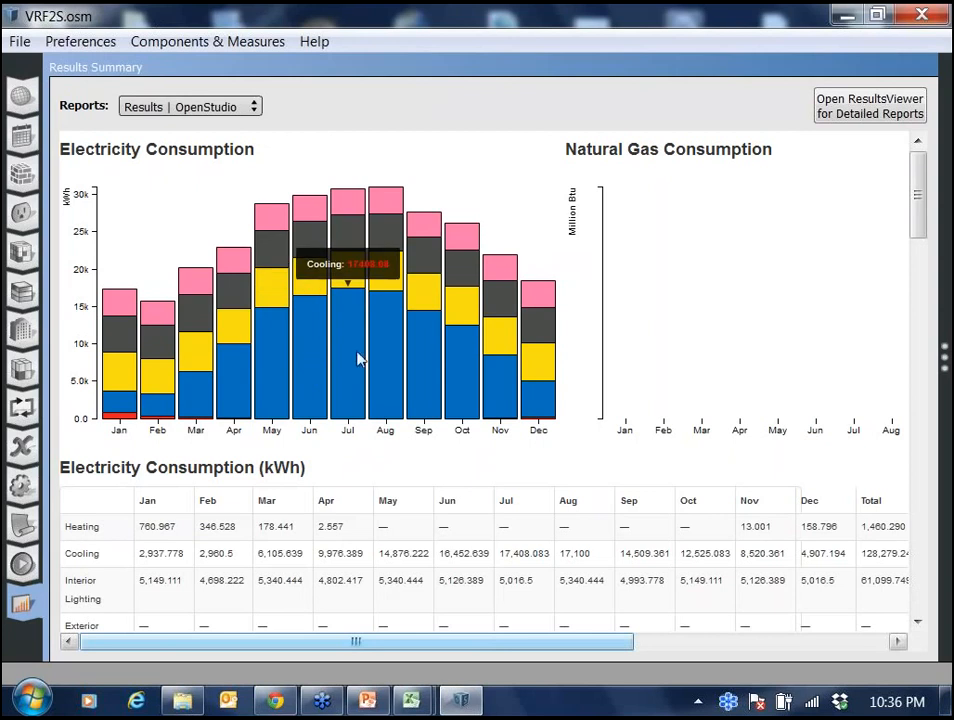
pyautogui.moveTo(443, 366)
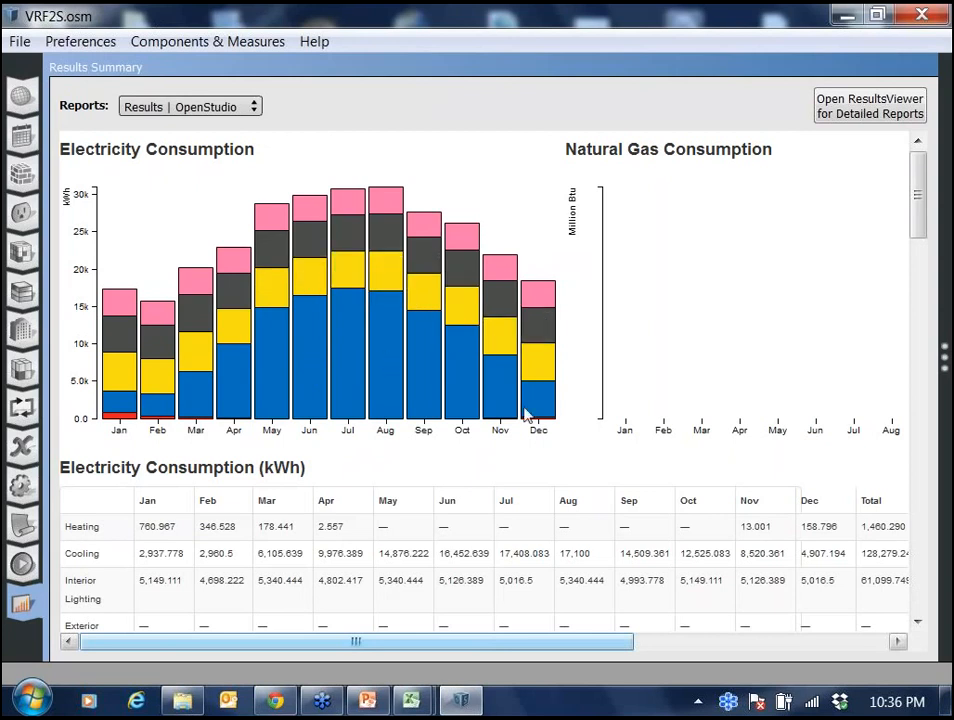
pyautogui.moveTo(229, 392)
pyautogui.scroll(-1, 540, 477)
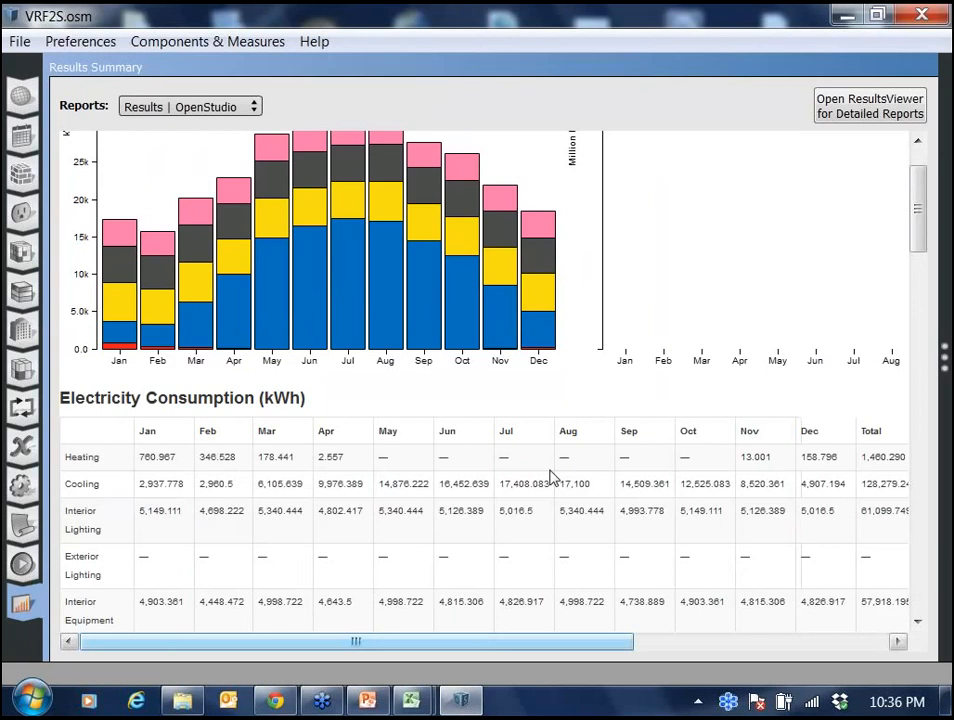
pyautogui.scroll(-3, 551, 477)
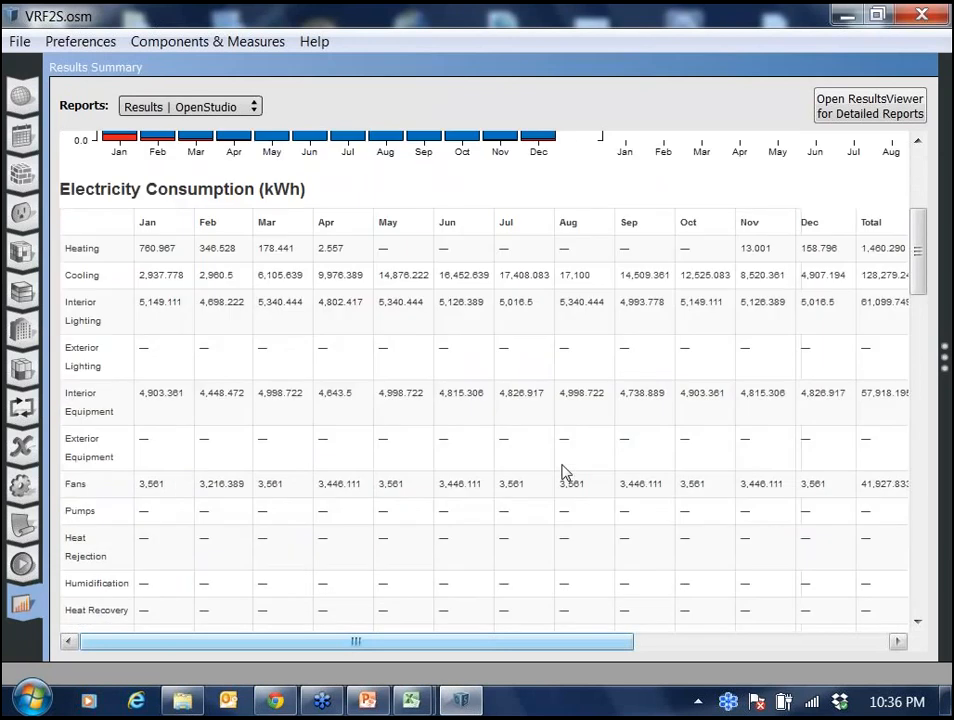
pyautogui.scroll(4, 563, 473)
# Switch the results report to EnergyPlus Results.
pyautogui.click(230, 108)
pyautogui.click(220, 138)
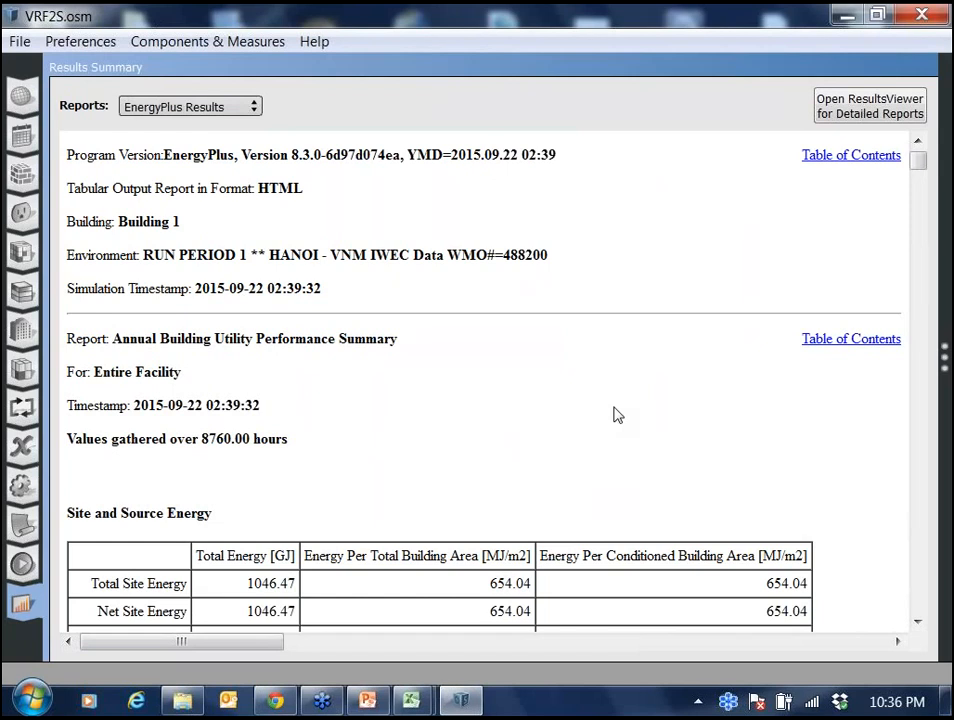
pyautogui.scroll(-3, 617, 413)
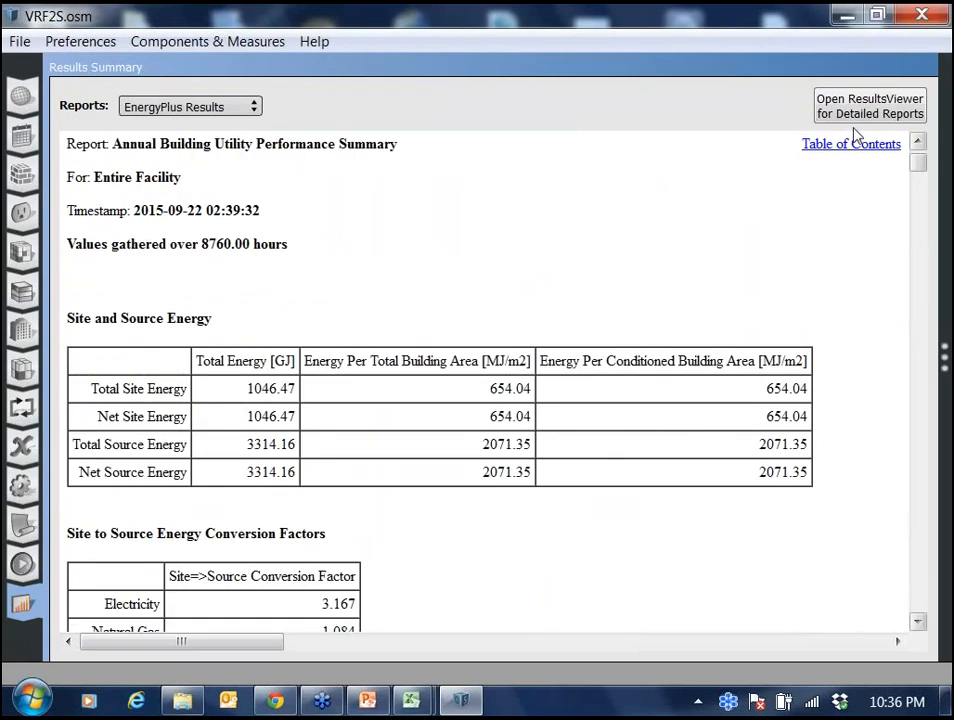
# Jump to the Outdoor Air Summary and review the average and minimum outdoor air tables by zone.
pyautogui.click(855, 143)
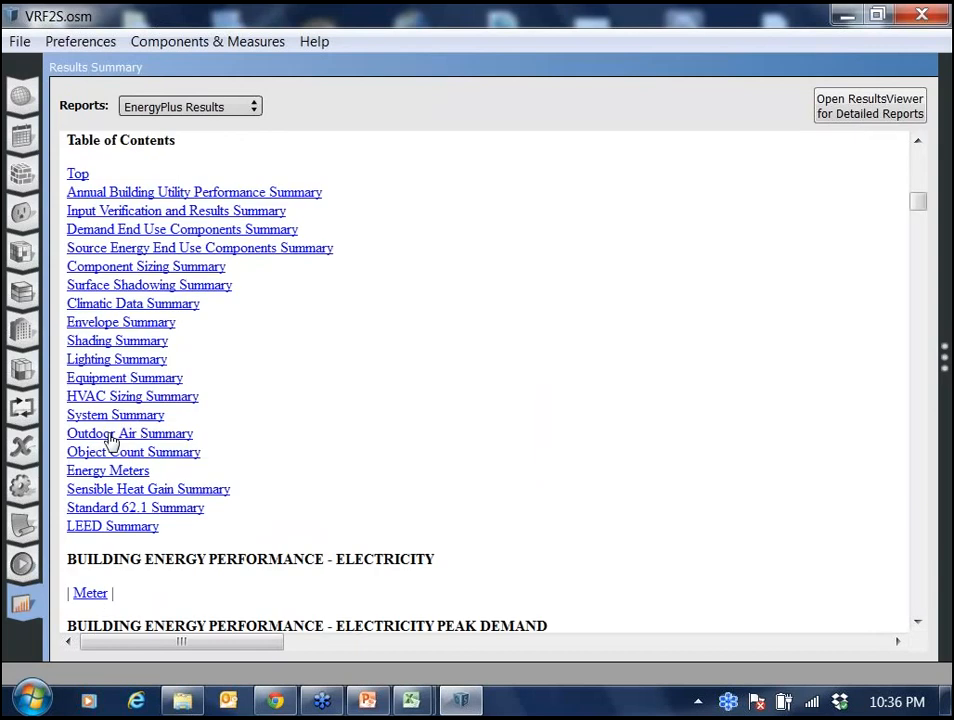
pyautogui.click(112, 436)
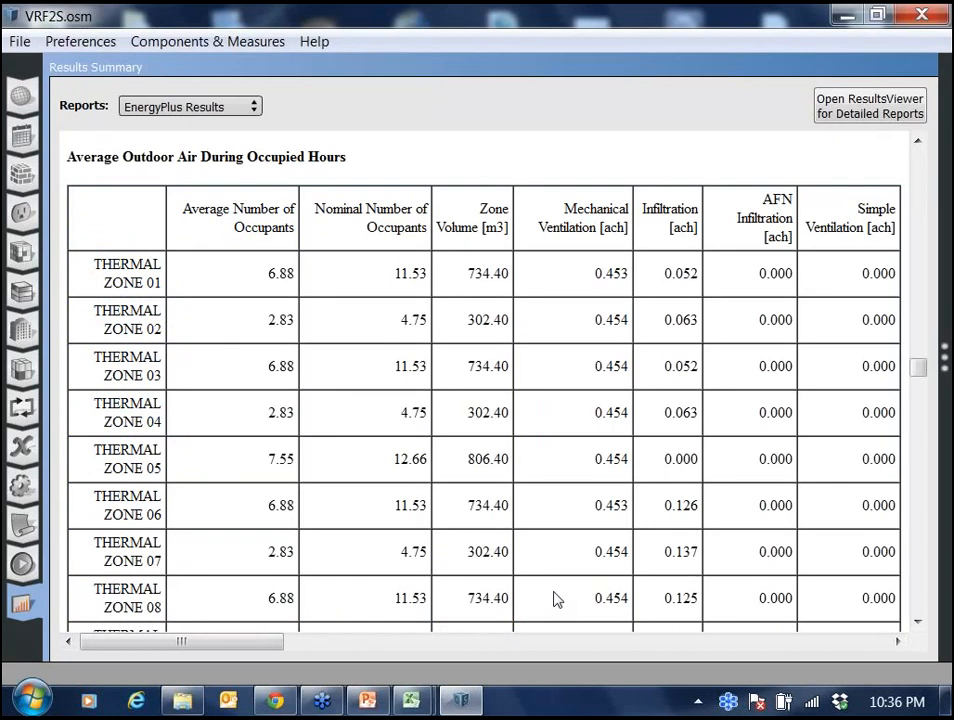
pyautogui.scroll(-1, 559, 497)
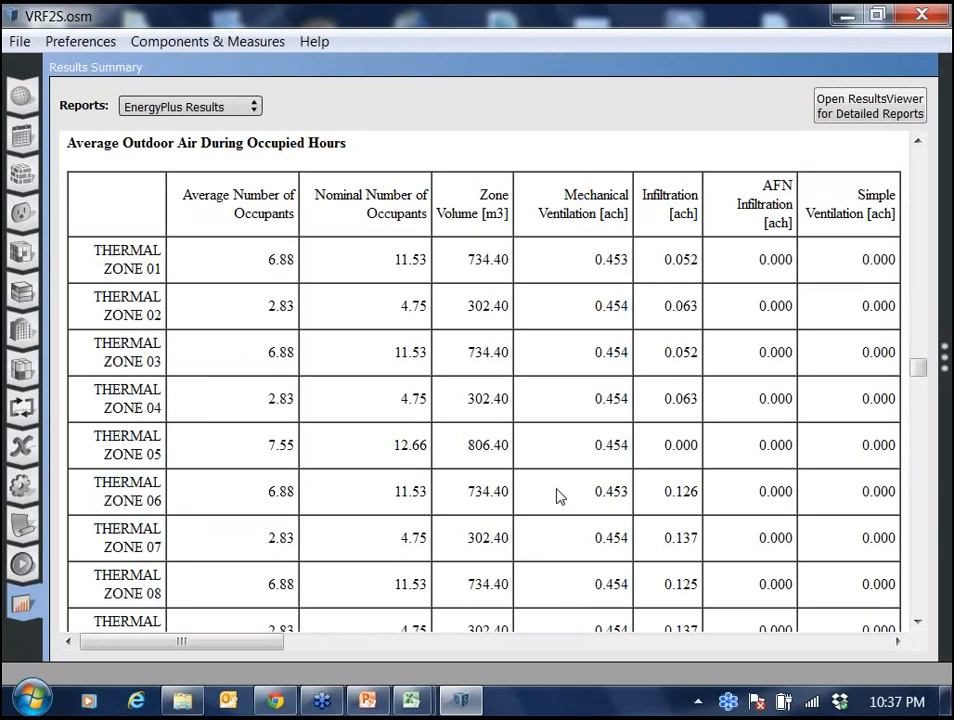
pyautogui.scroll(-5, 560, 497)
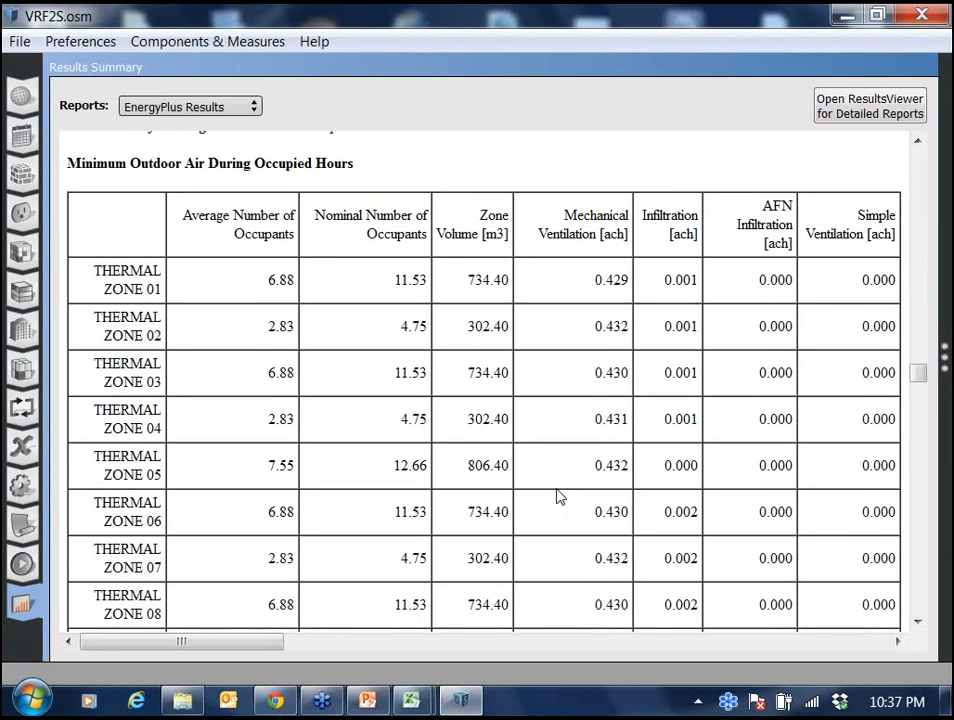
pyautogui.scroll(-3, 560, 497)
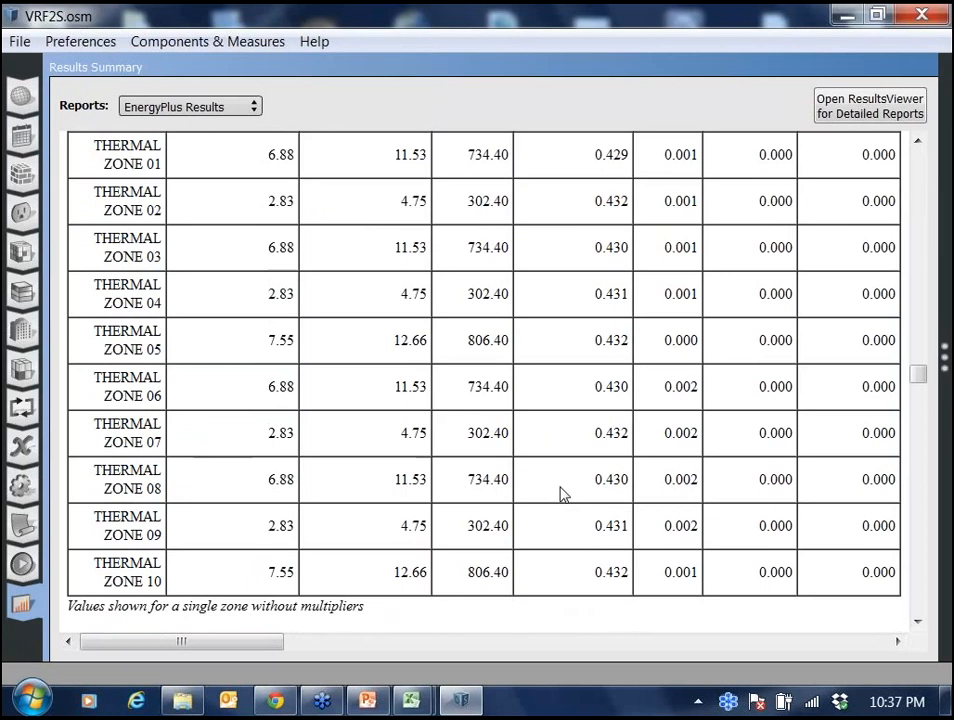
pyautogui.scroll(-1, 560, 493)
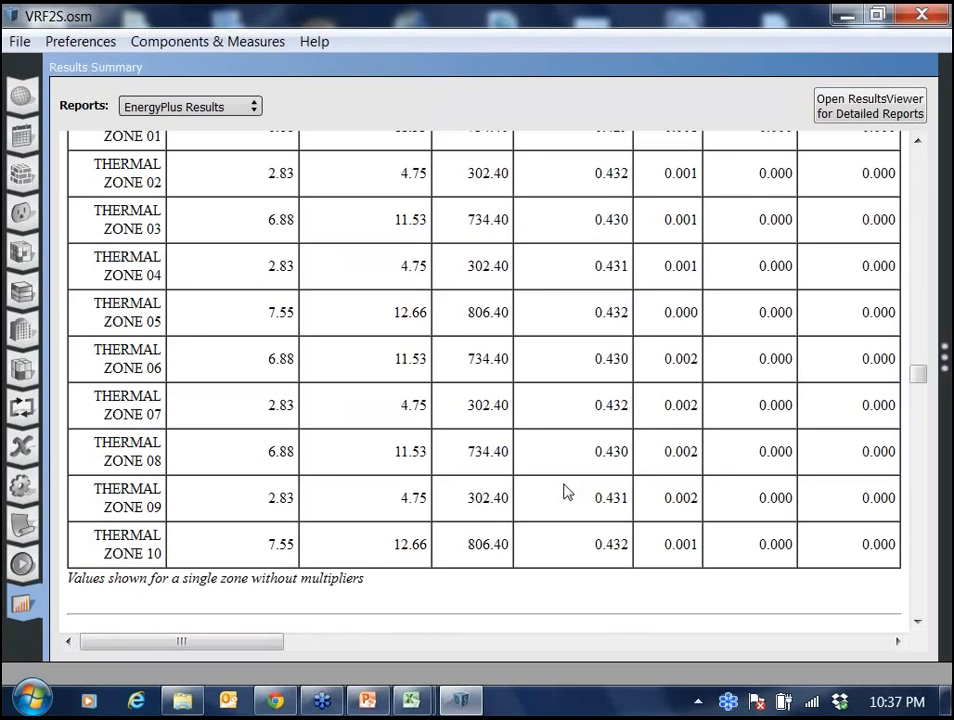
pyautogui.scroll(1, 565, 491)
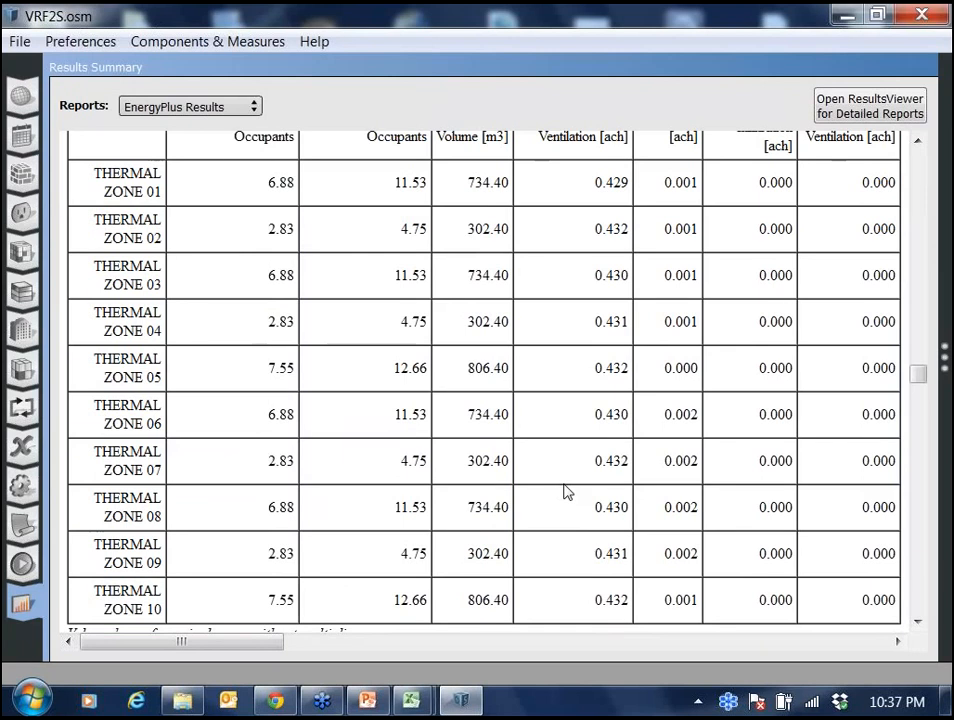
pyautogui.scroll(2, 565, 491)
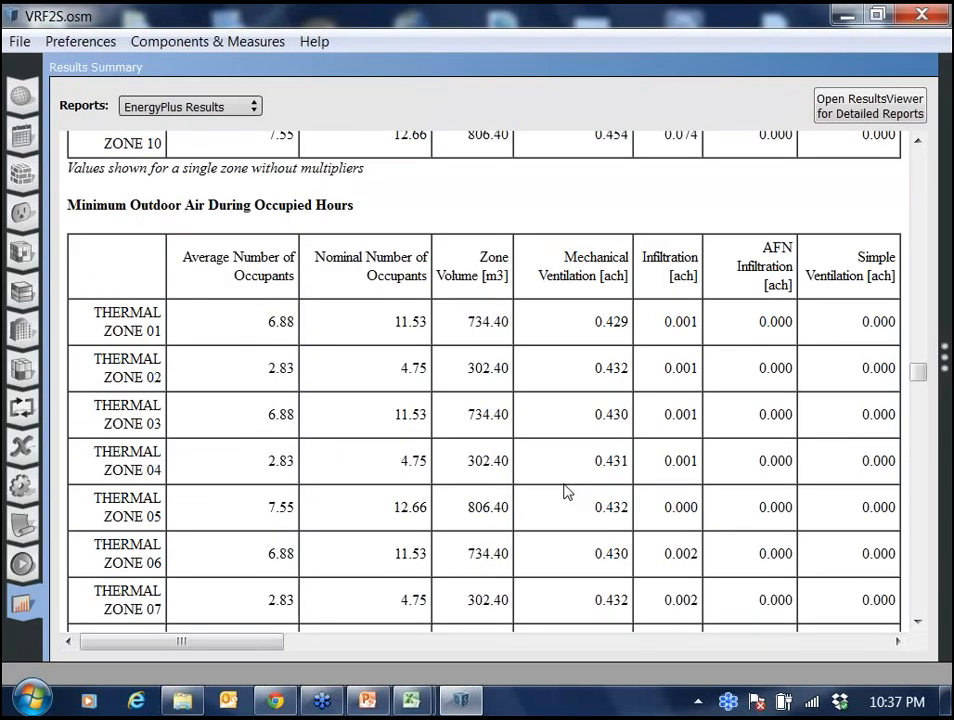
# Review the Minimum Outdoor Air During Occupied Hours table for all thermal zones.
pyautogui.scroll(-2, 567, 491)
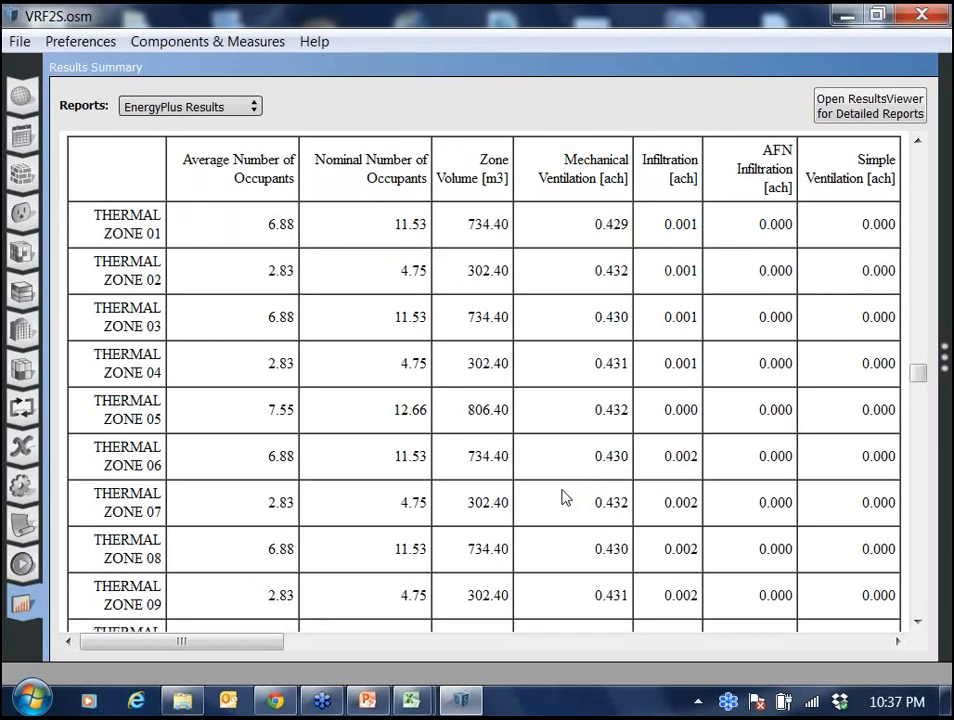
pyautogui.scroll(1, 565, 497)
pyautogui.scroll(2, 564, 496)
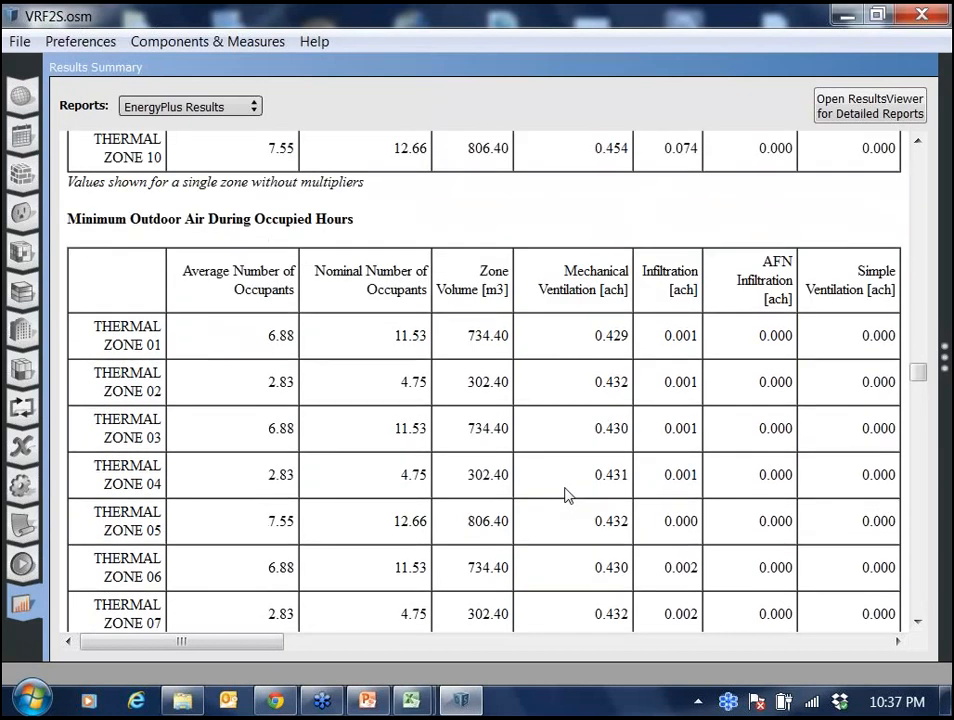
pyautogui.scroll(1, 567, 494)
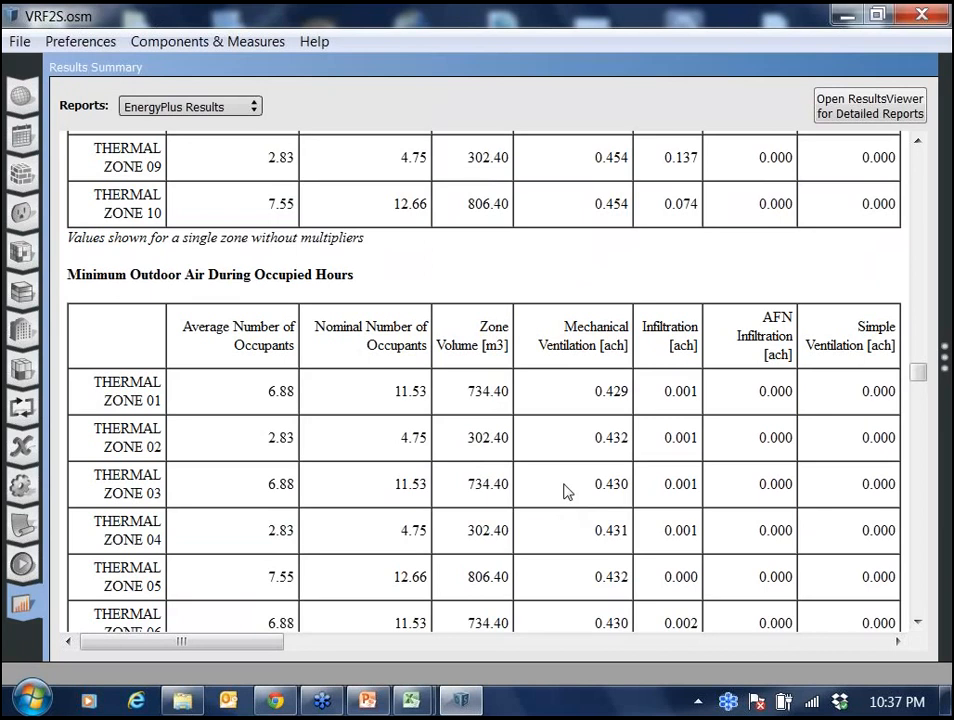
pyautogui.scroll(-1, 565, 490)
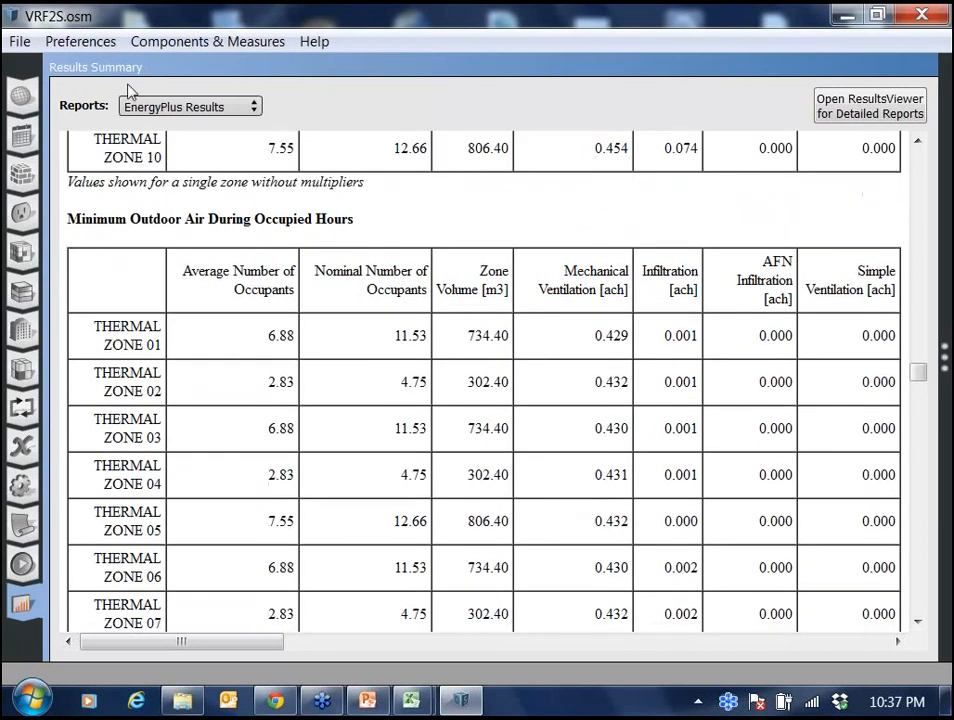
# Save the VRF2S model and open the VRFOA2S model from the ARCH Files folder.
pyautogui.click(21, 44)
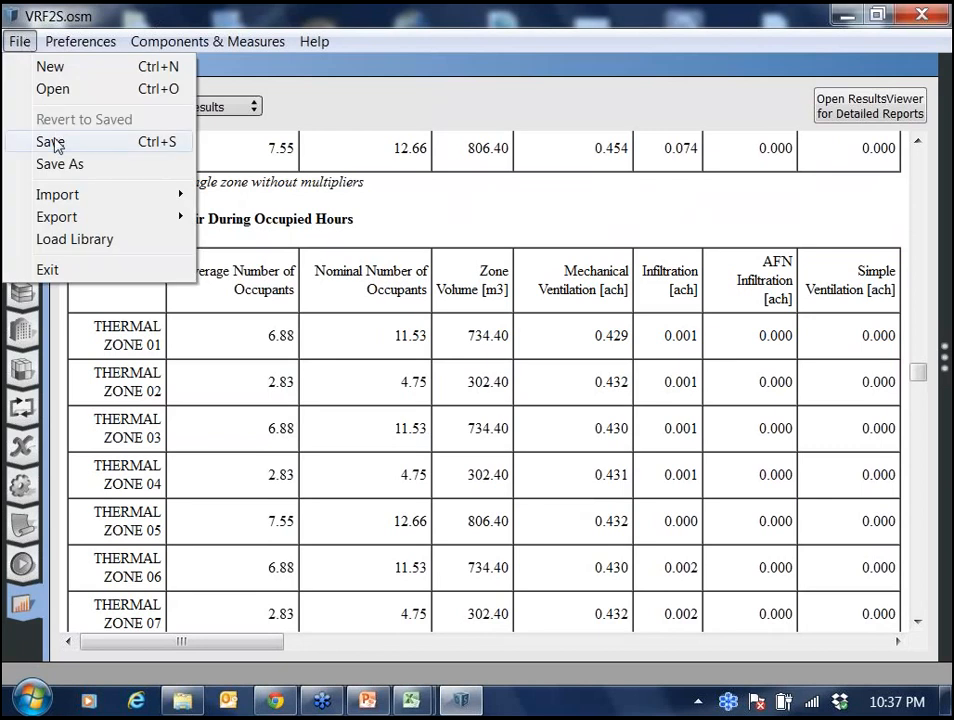
pyautogui.click(54, 141)
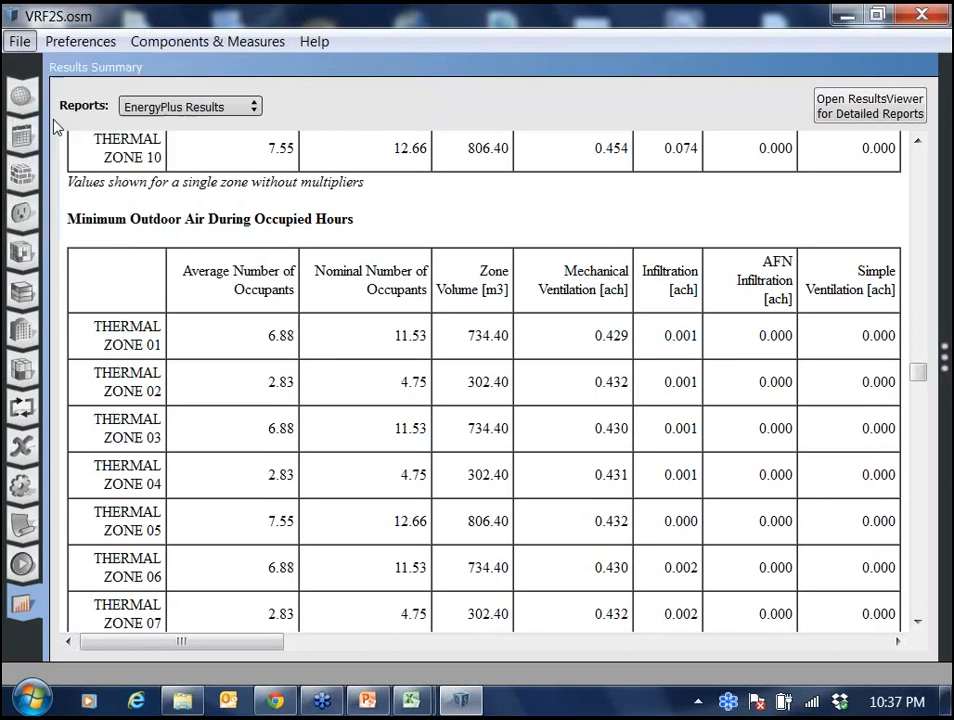
pyautogui.click(18, 44)
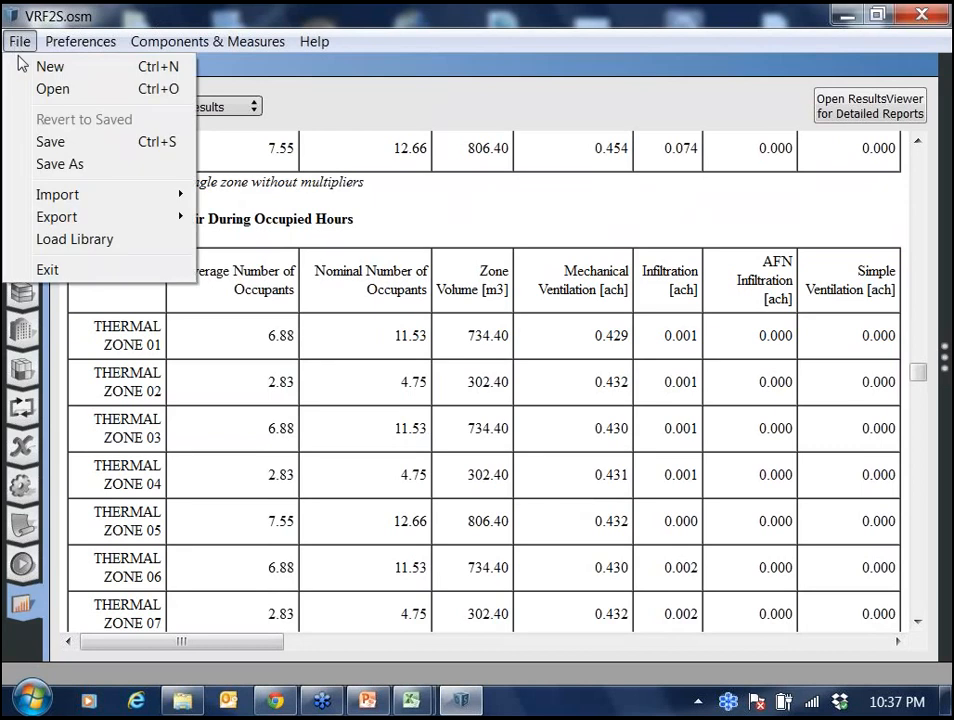
pyautogui.click(31, 95)
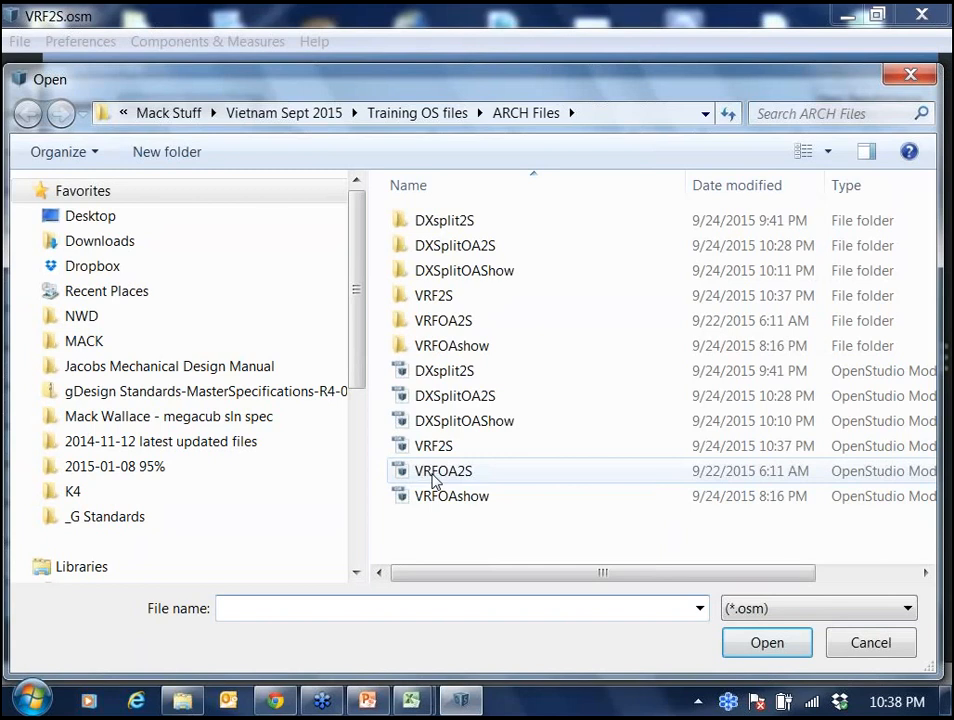
pyautogui.click(433, 474)
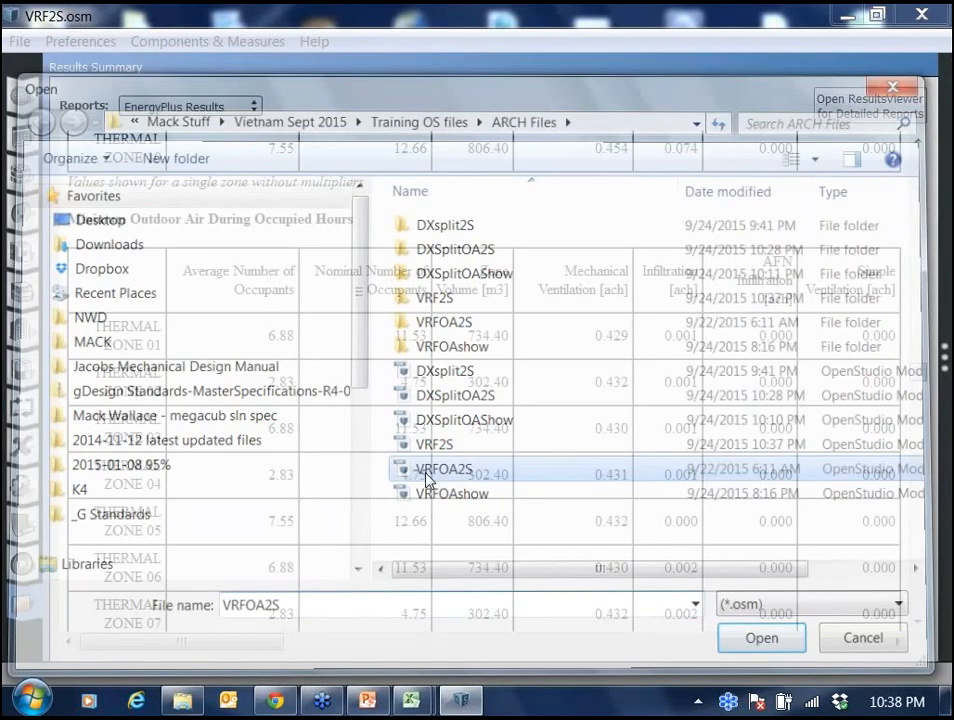
pyautogui.doubleClick(428, 480)
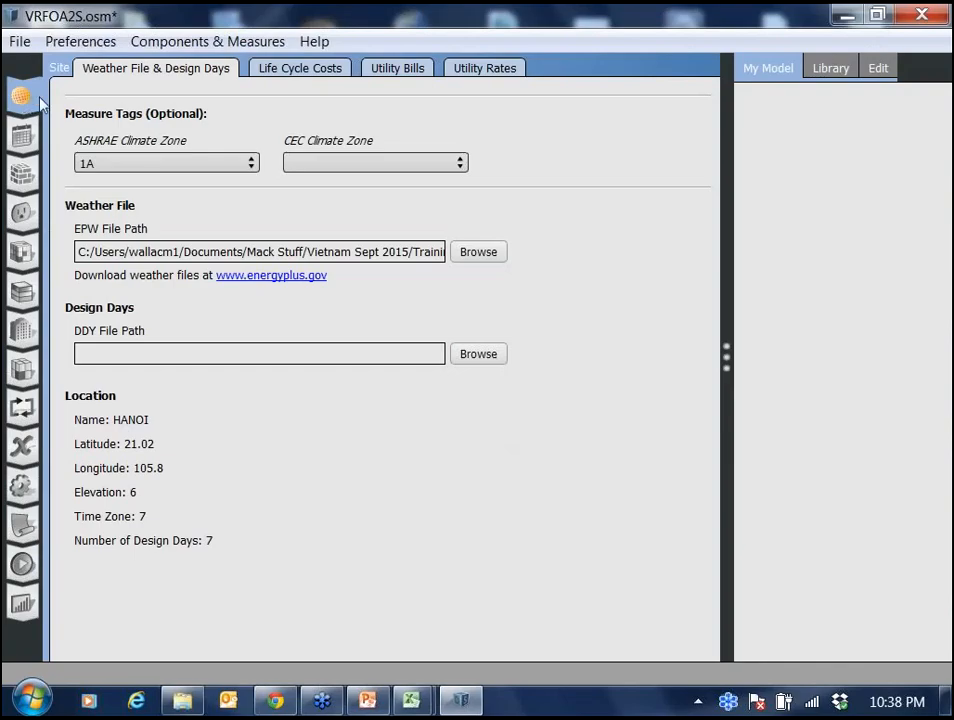
# Open the EPW weather file browser and cancel it without choosing a file.
pyautogui.click(478, 253)
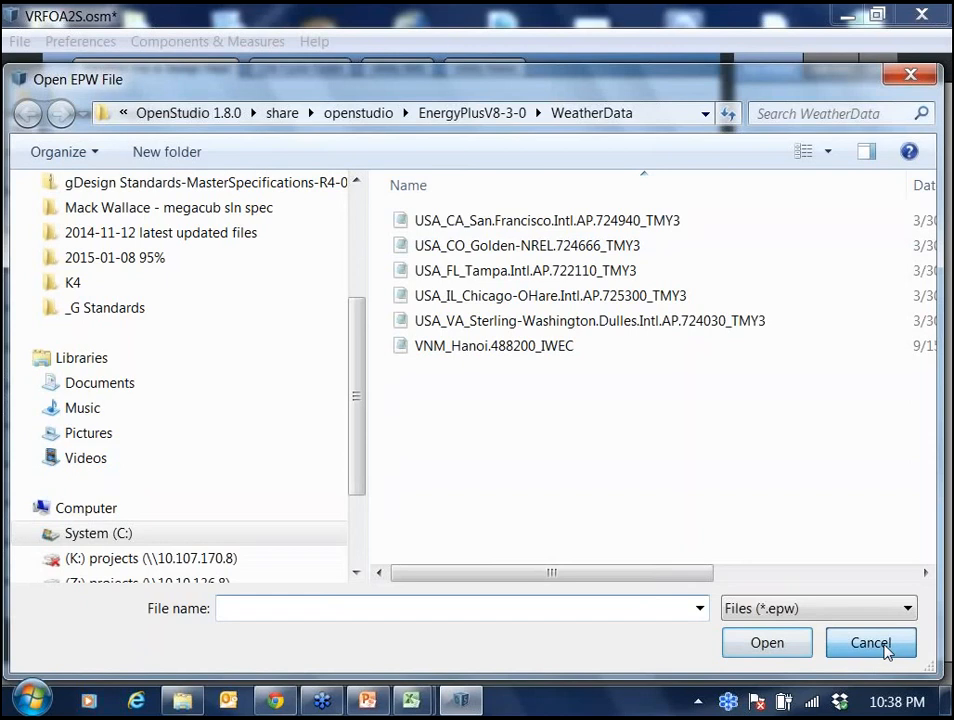
pyautogui.click(870, 643)
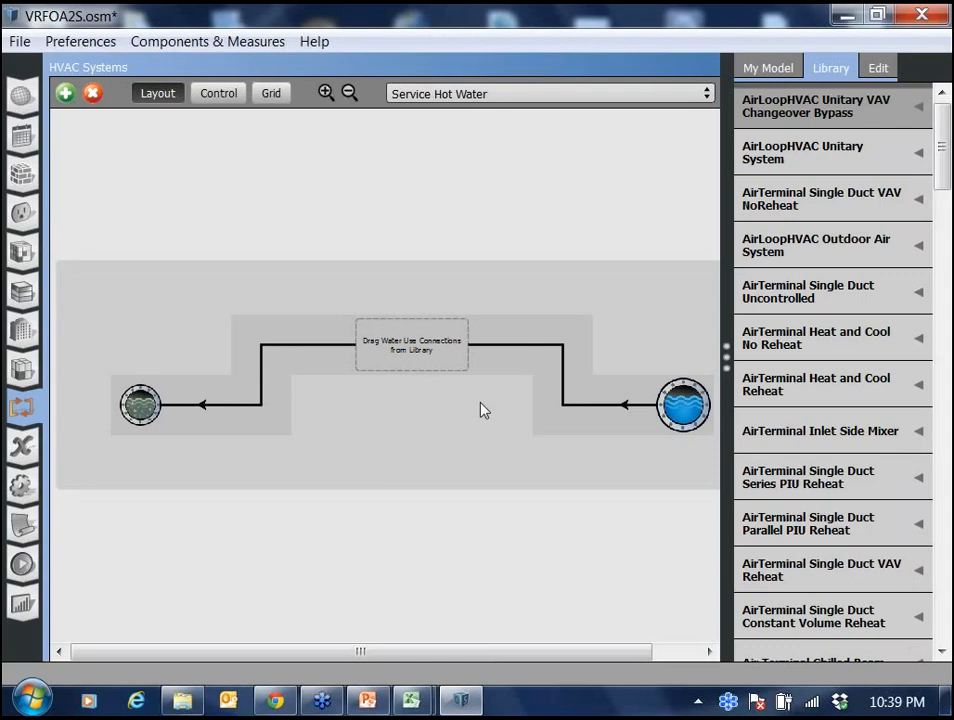
# Examine the Packaged Rooftop Heat Pump air loop's supply equipment and zone branches, then the thermal zones' equipment assignments.
pyautogui.click(709, 93)
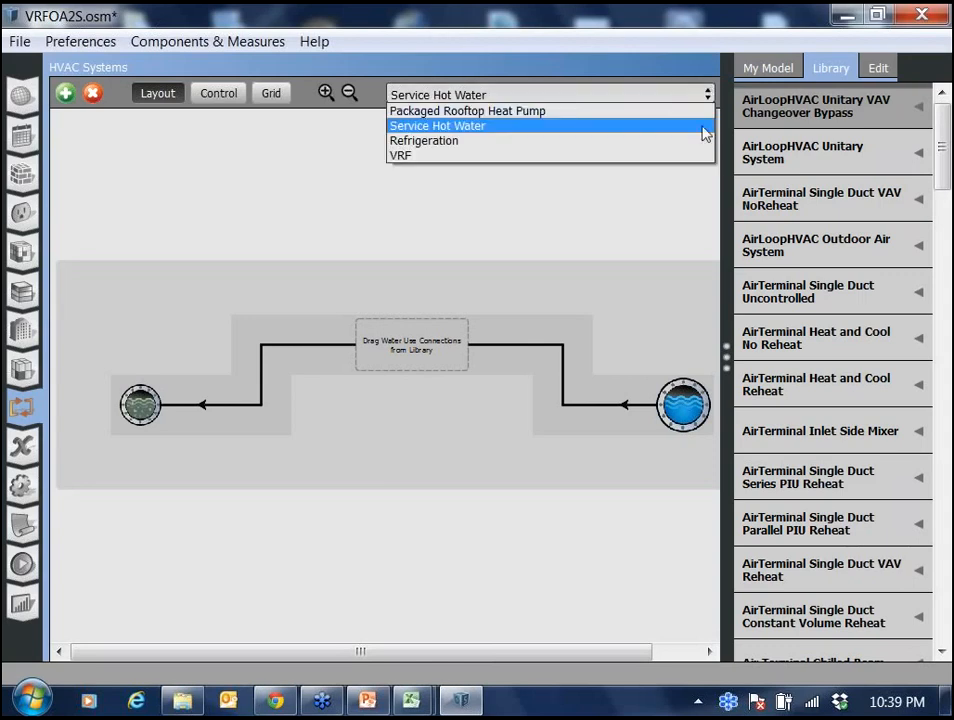
pyautogui.click(706, 128)
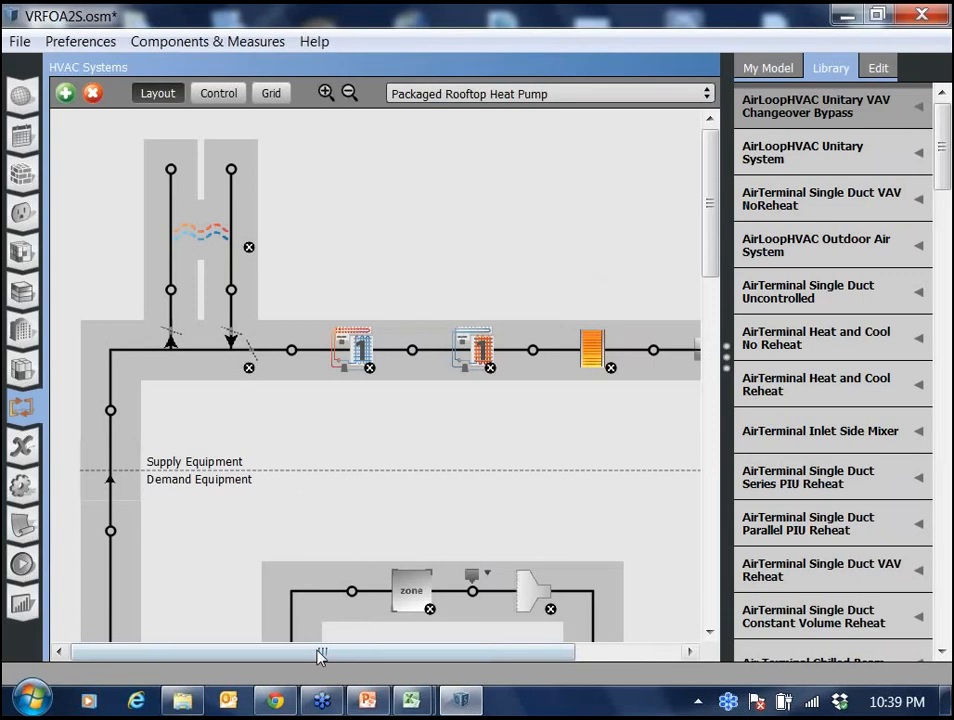
pyautogui.moveTo(321, 655); pyautogui.dragTo(422, 655)
pyautogui.moveTo(450, 697); pyautogui.dragTo(411, 697)
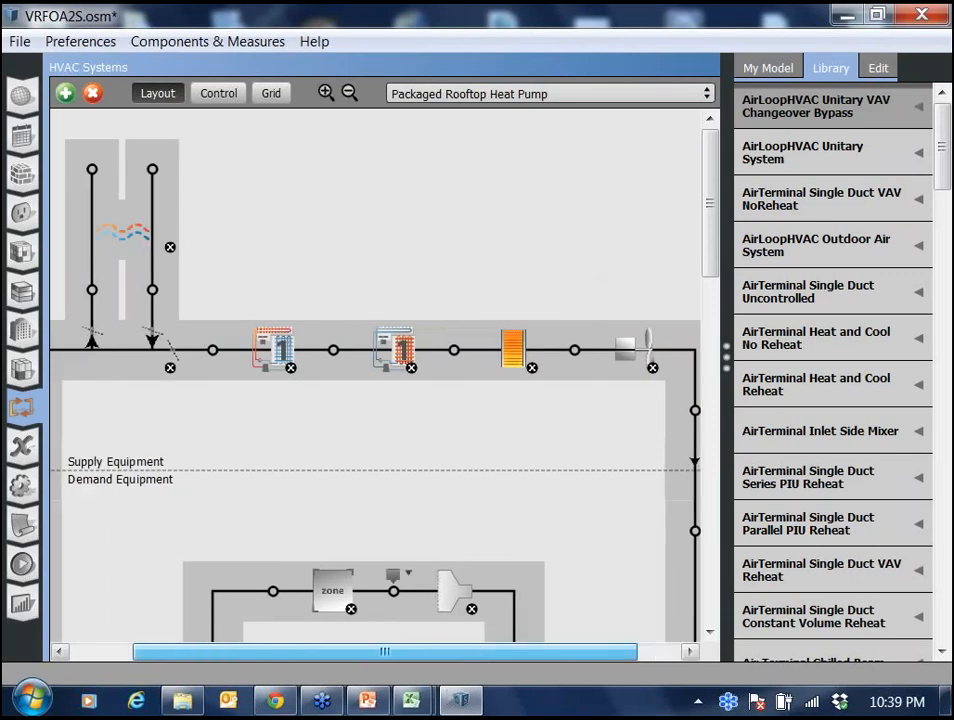
pyautogui.click(22, 566)
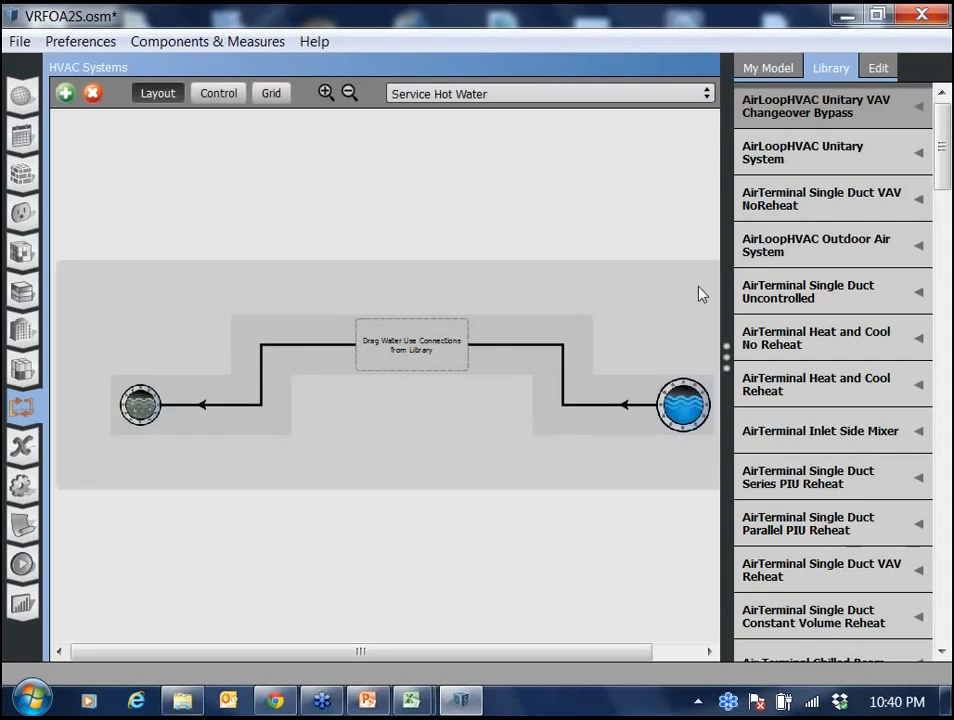
pyautogui.click(706, 93)
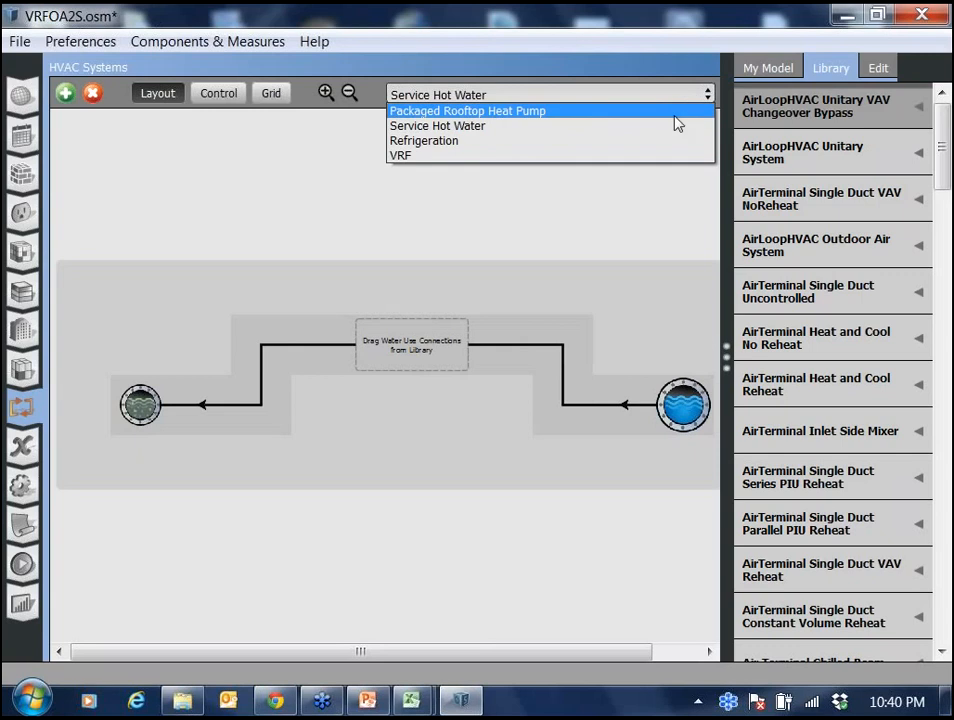
pyautogui.click(545, 112)
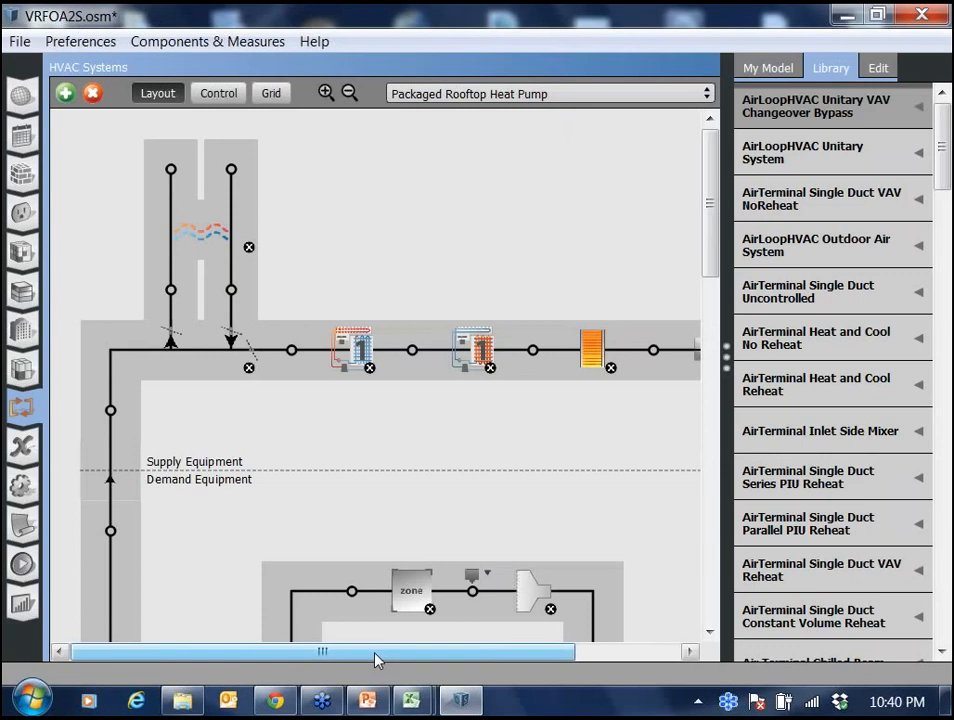
pyautogui.moveTo(378, 659)
pyautogui.mouseDown()
pyautogui.moveTo(481, 680)
pyautogui.moveTo(377, 682)
pyautogui.mouseUp()
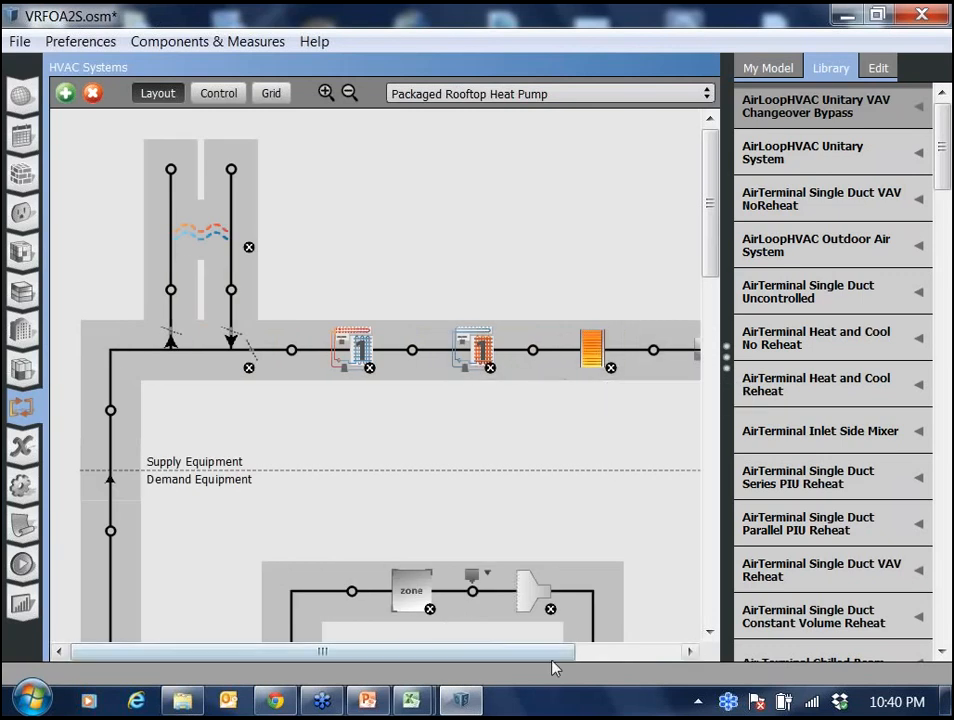
pyautogui.moveTo(553, 662); pyautogui.dragTo(697, 496)
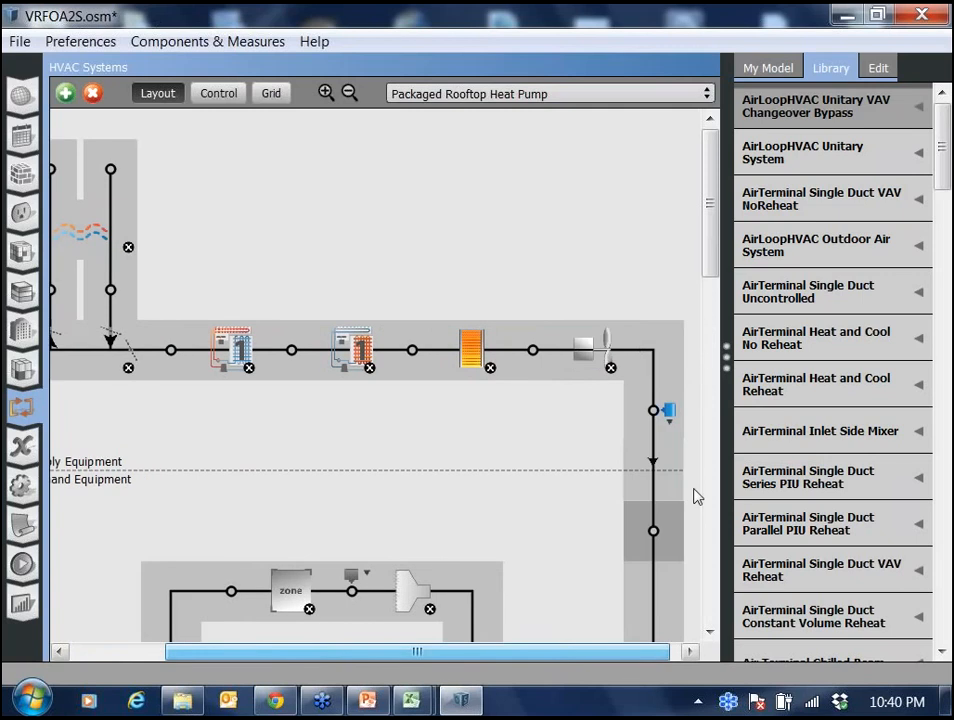
pyautogui.moveTo(697, 496); pyautogui.dragTo(499, 466)
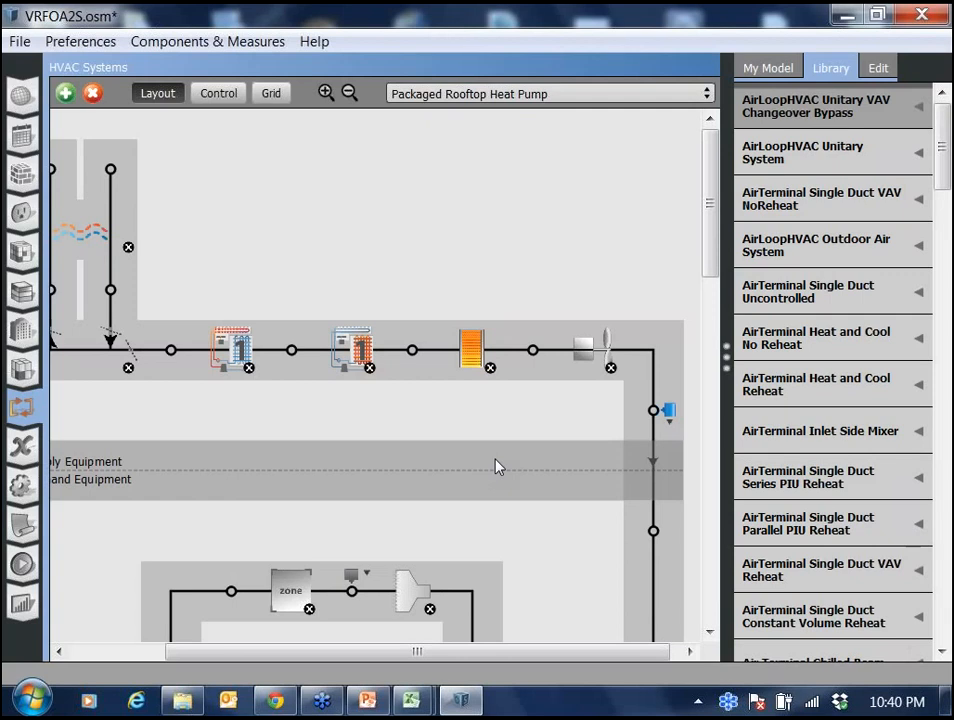
pyautogui.scroll(-3, 499, 466)
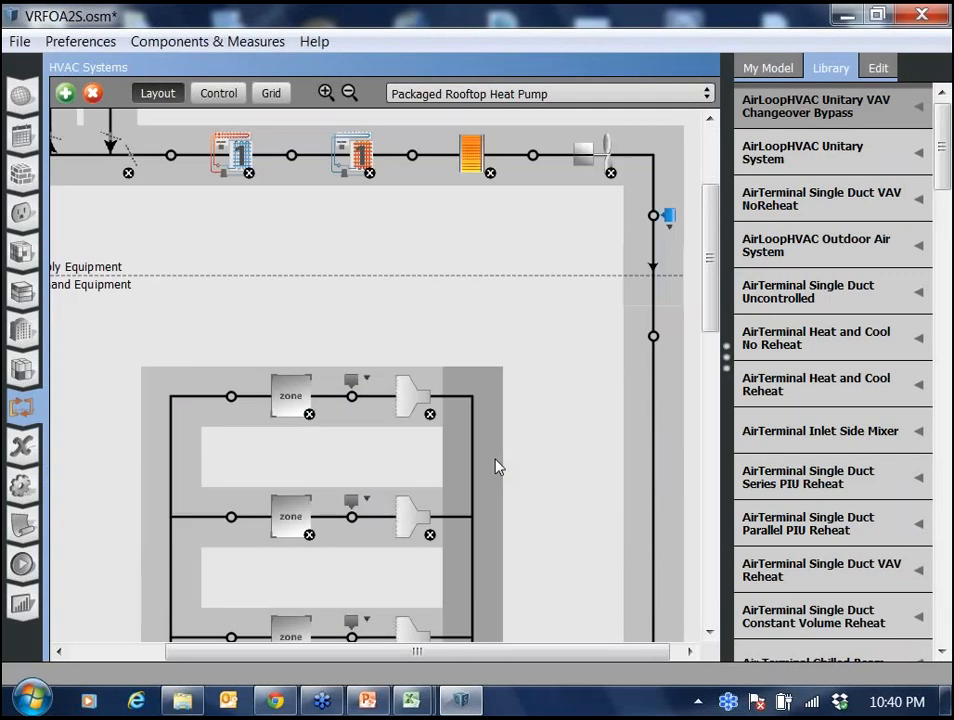
pyautogui.scroll(-3, 505, 465)
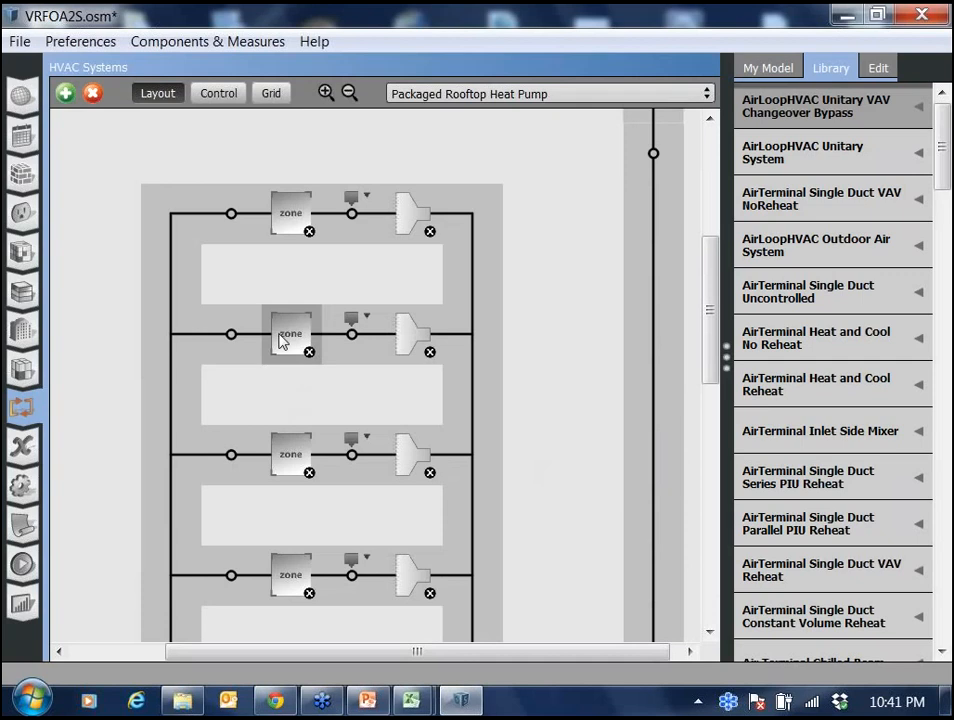
pyautogui.click(20, 374)
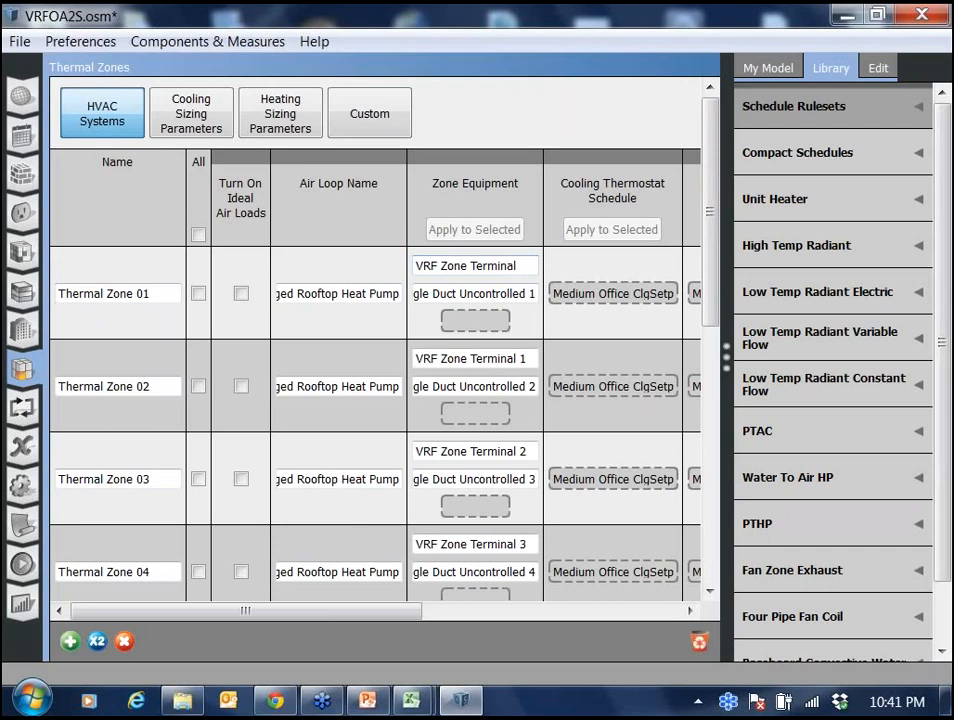
# Open the results summary and examine the monthly electricity consumption chart and table.
pyautogui.click(20, 606)
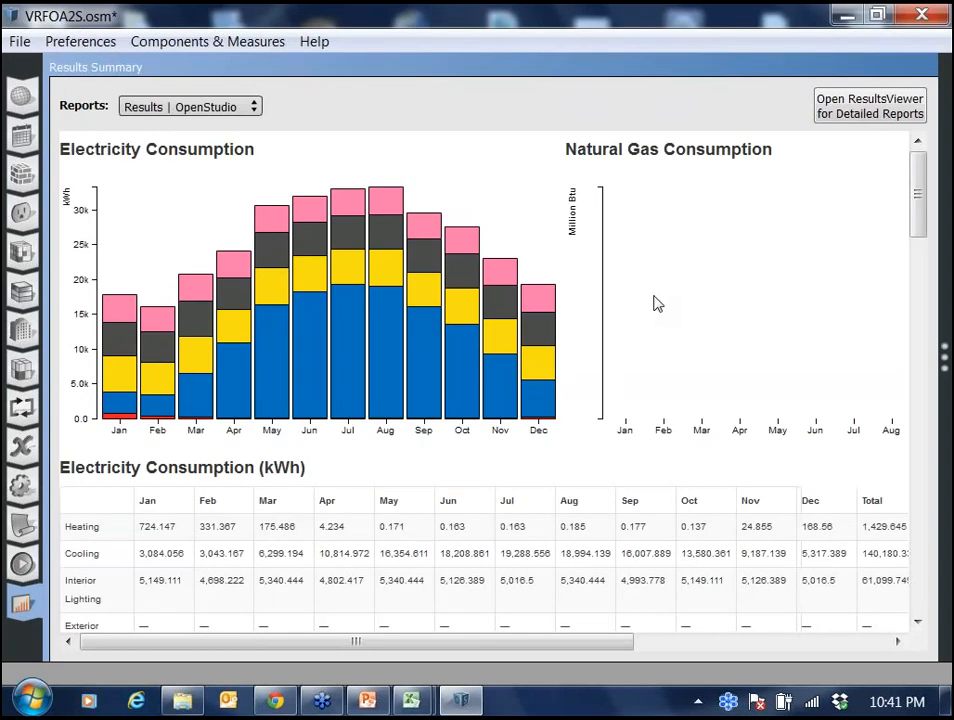
pyautogui.moveTo(591, 643); pyautogui.dragTo(668, 657)
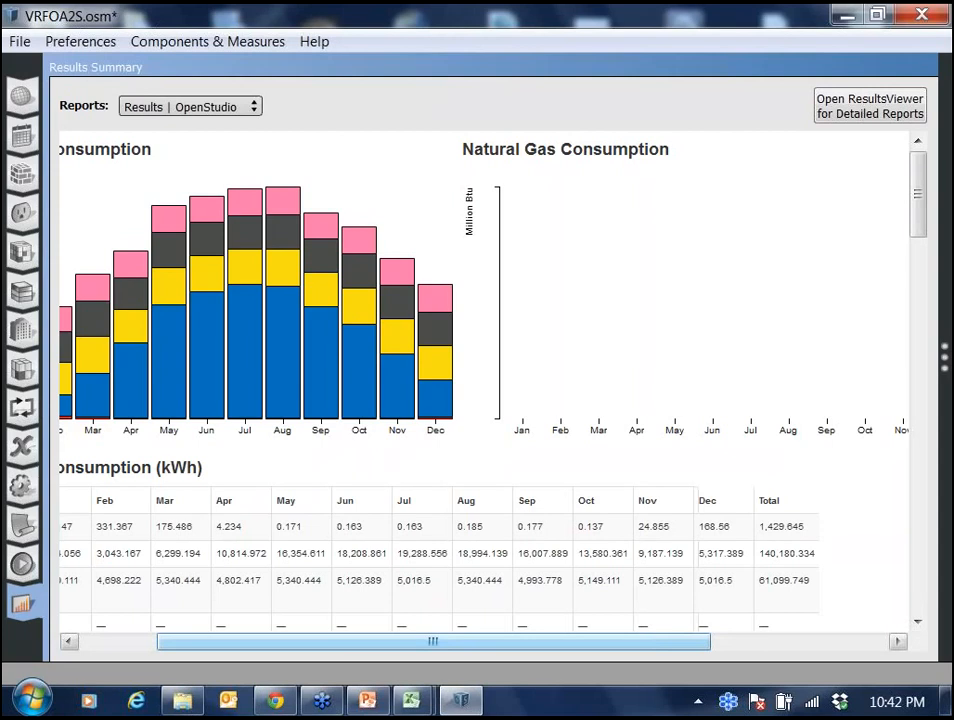
# Switch the results report to EnergyPlus Results and jump to the Outdoor Air Summary.
pyautogui.click(252, 111)
pyautogui.click(416, 466)
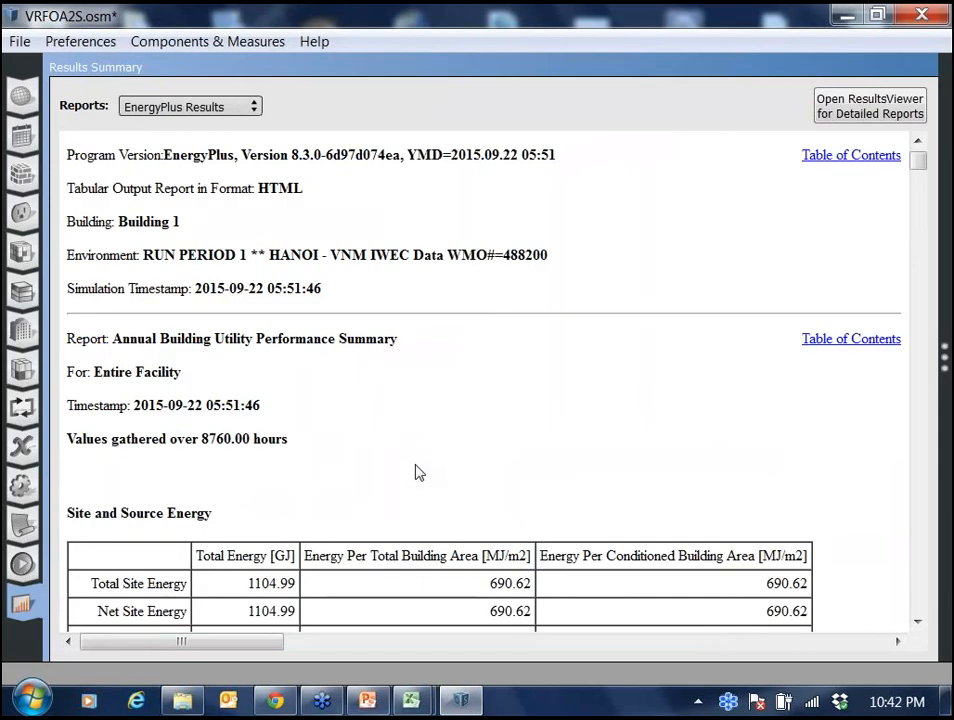
pyautogui.click(851, 155)
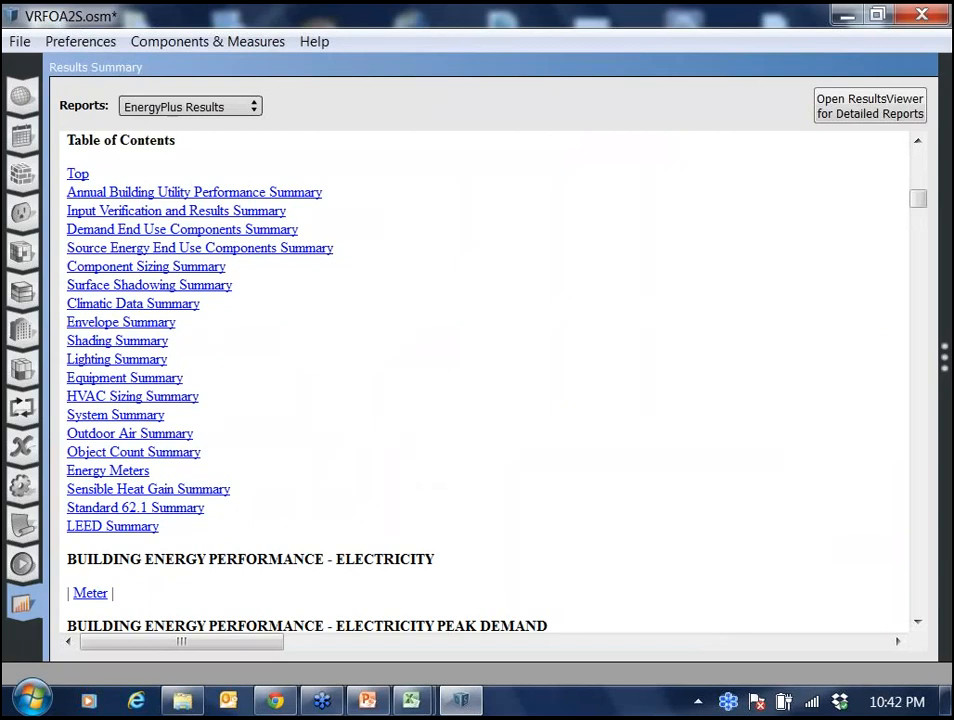
pyautogui.click(130, 433)
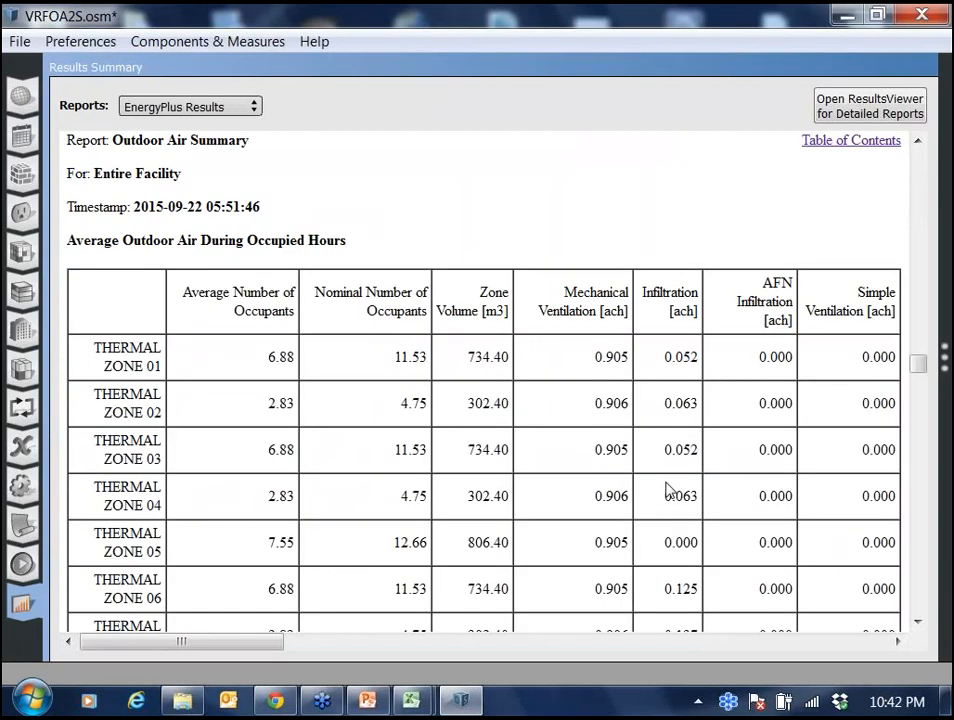
# Review the average and minimum outdoor air during occupied hours tables by zone.
pyautogui.scroll(-3, 670, 490)
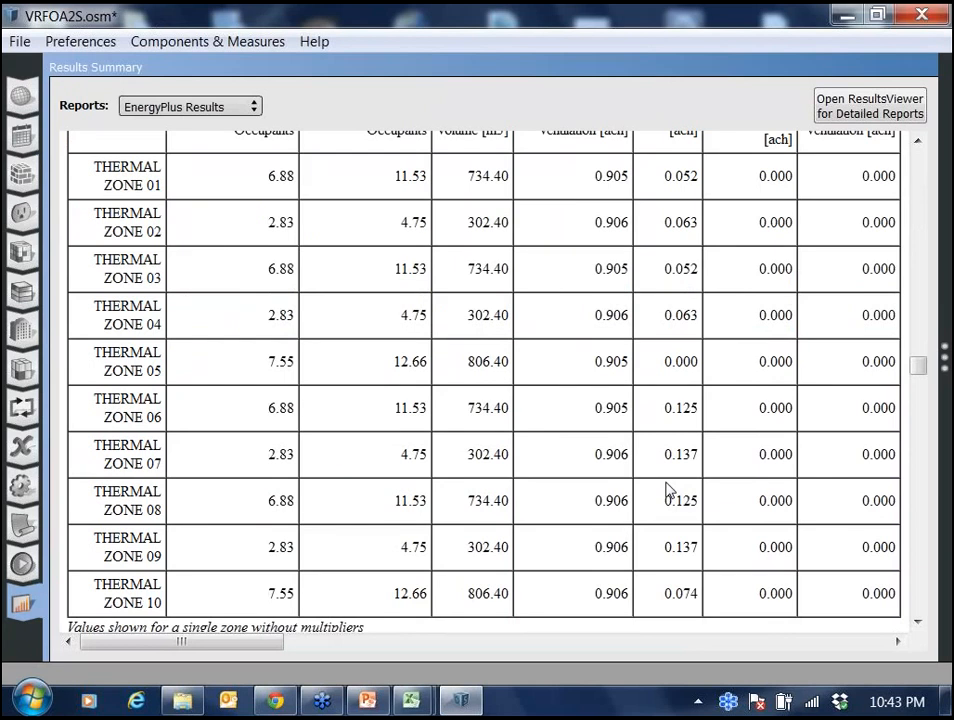
pyautogui.scroll(-10, 668, 490)
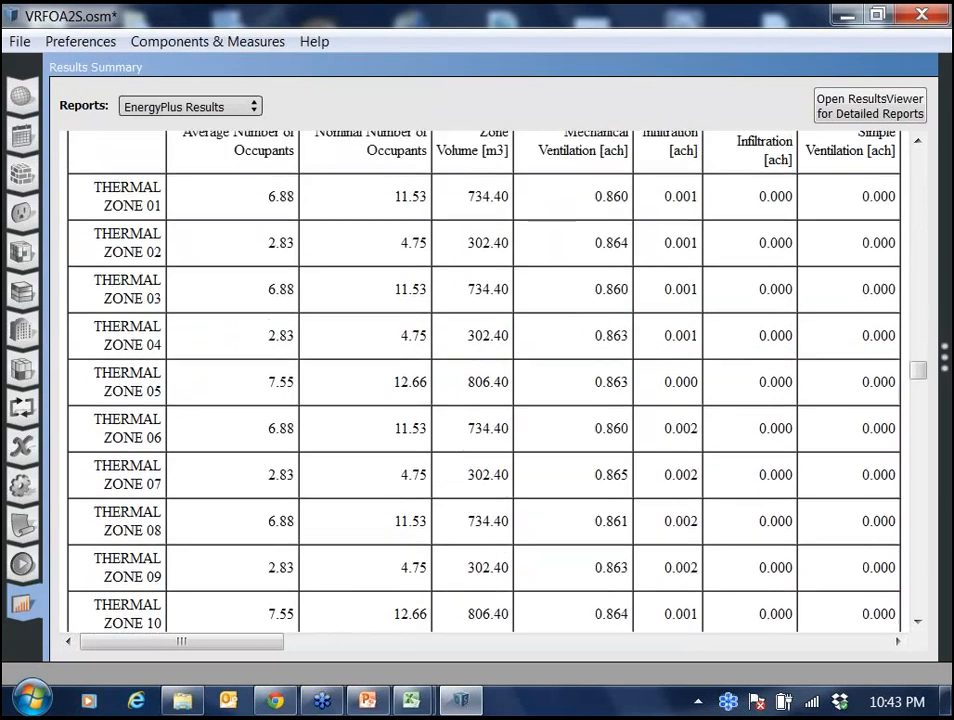
pyautogui.scroll(4, 680, 485)
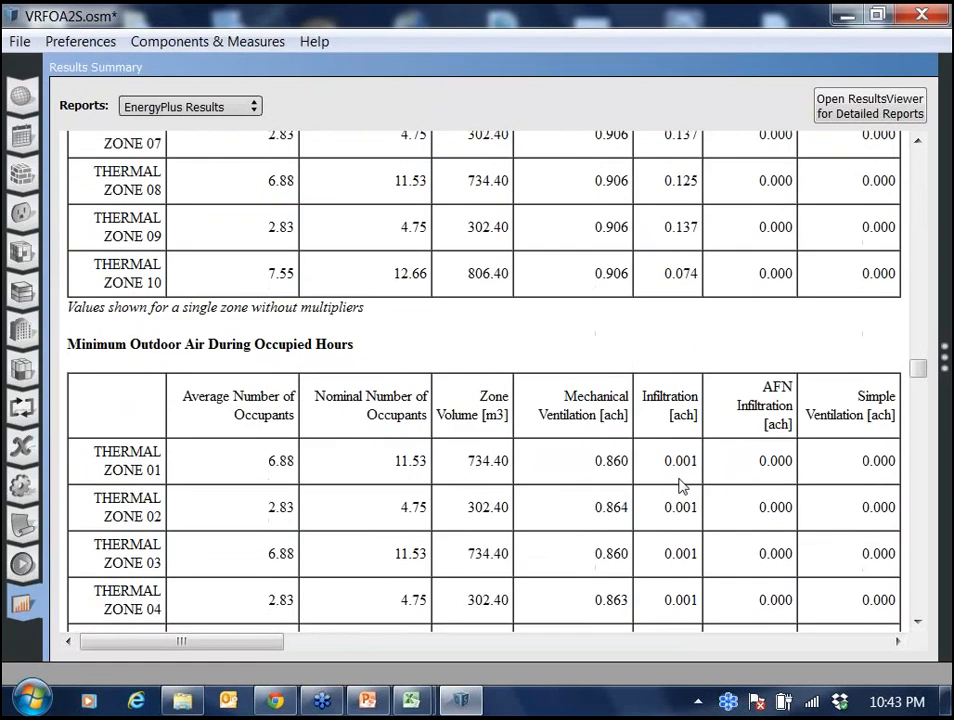
pyautogui.scroll(-5, 680, 485)
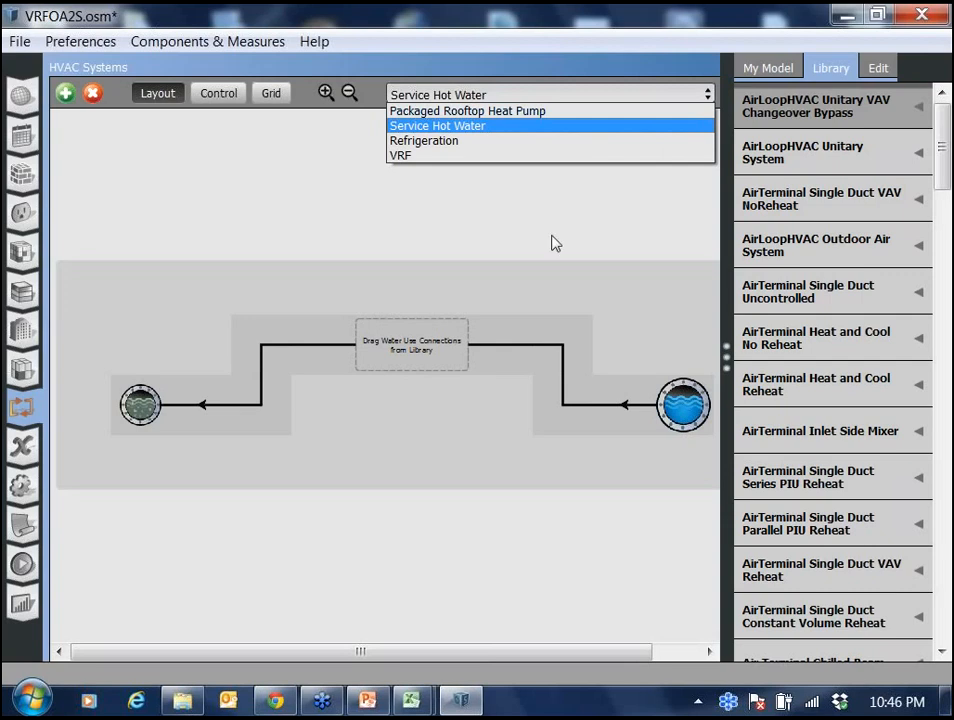
pyautogui.press('Down')
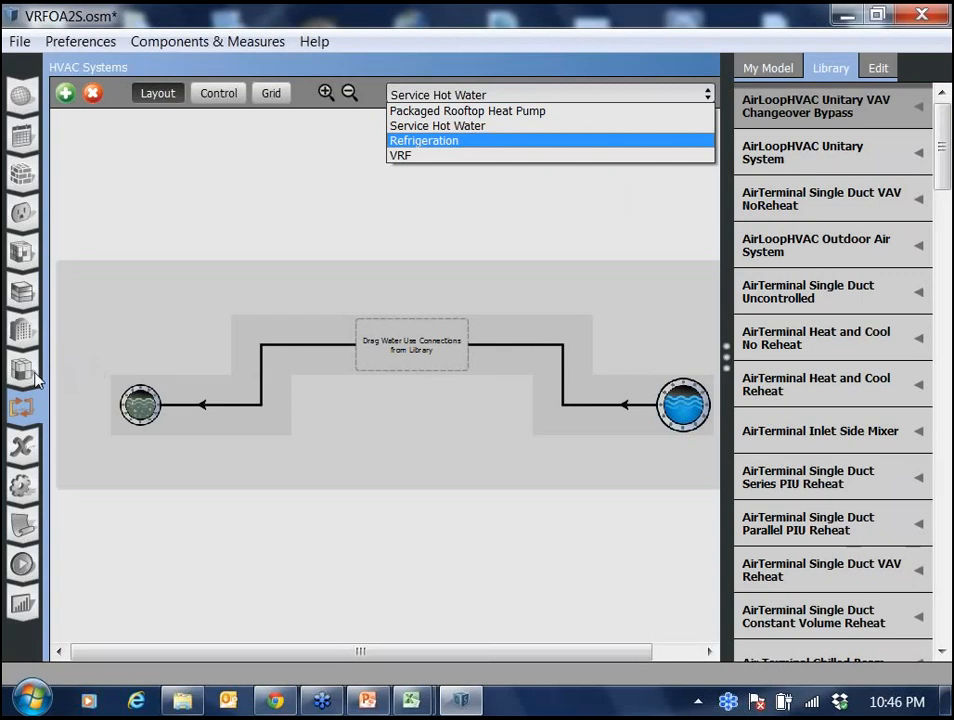
pyautogui.press('Escape')
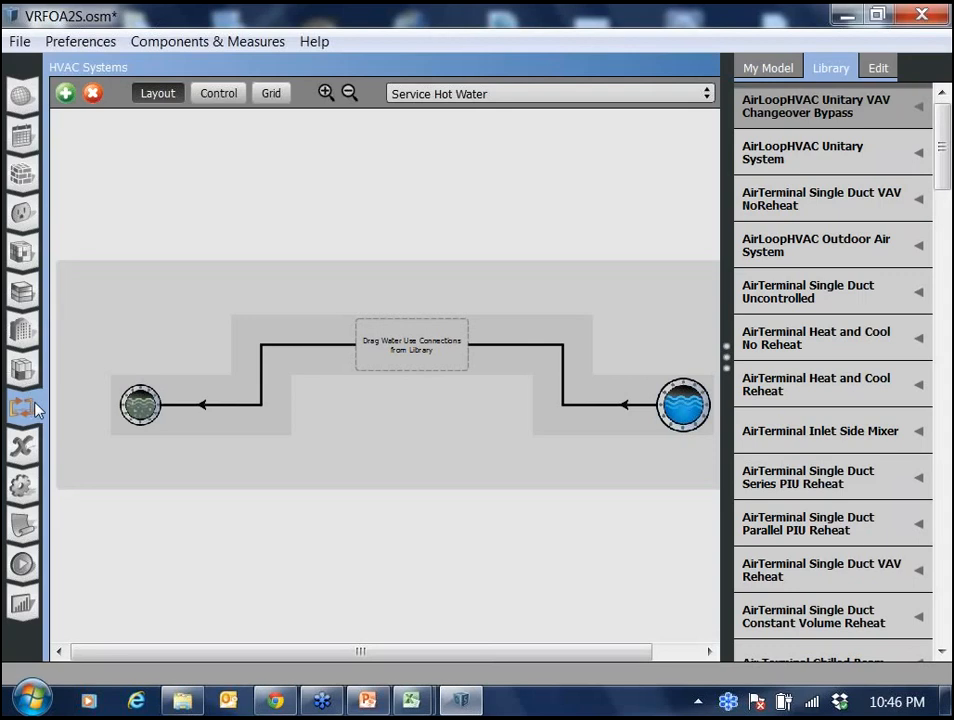
# Open Thermal Zone 01's VRF Zone Terminal in the inspector and widen the inspector panel for reading.
pyautogui.click(22, 367)
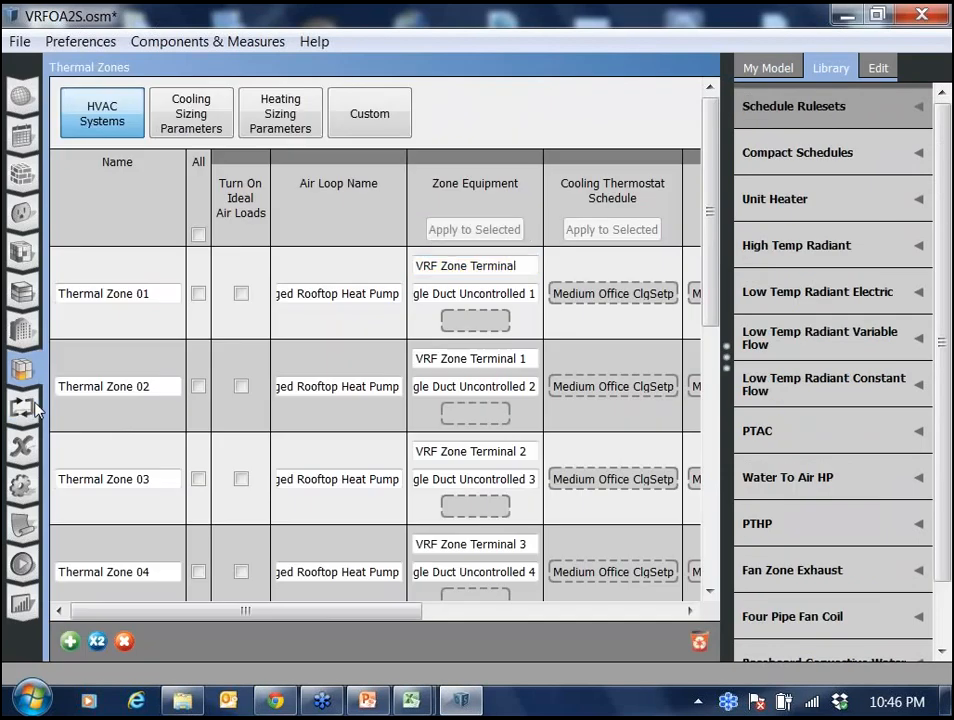
pyautogui.click(475, 265)
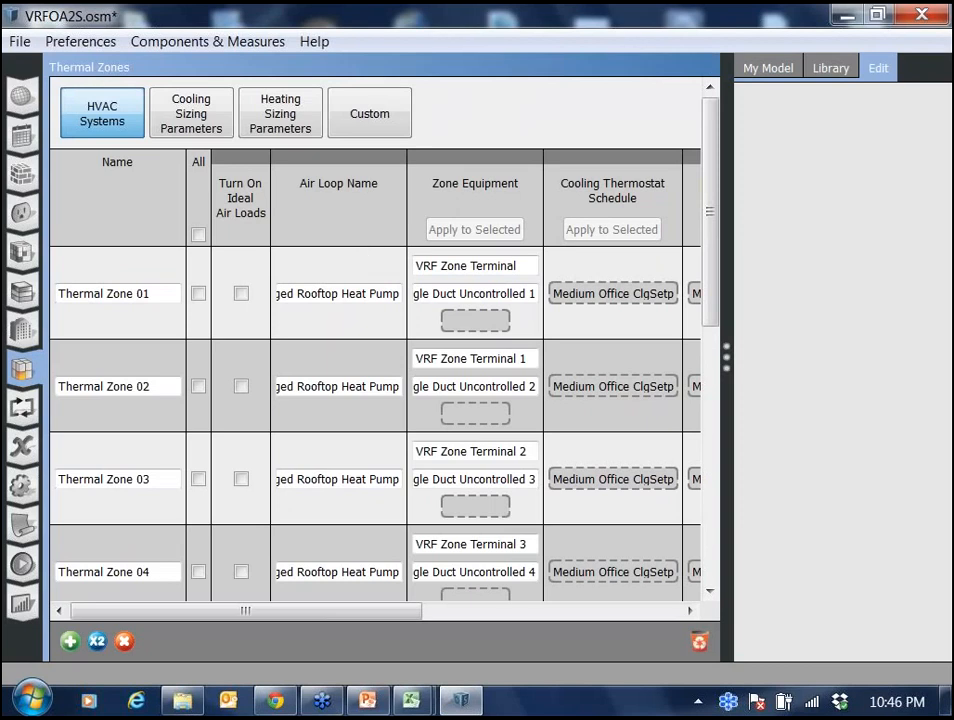
pyautogui.click(447, 266)
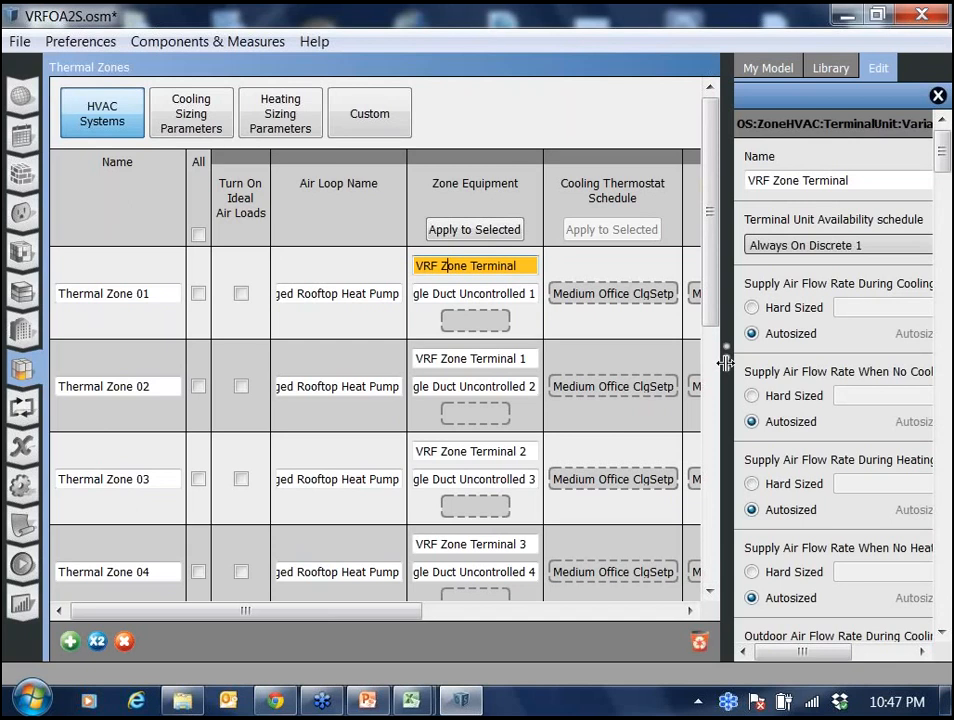
pyautogui.moveTo(726, 362); pyautogui.dragTo(712, 367)
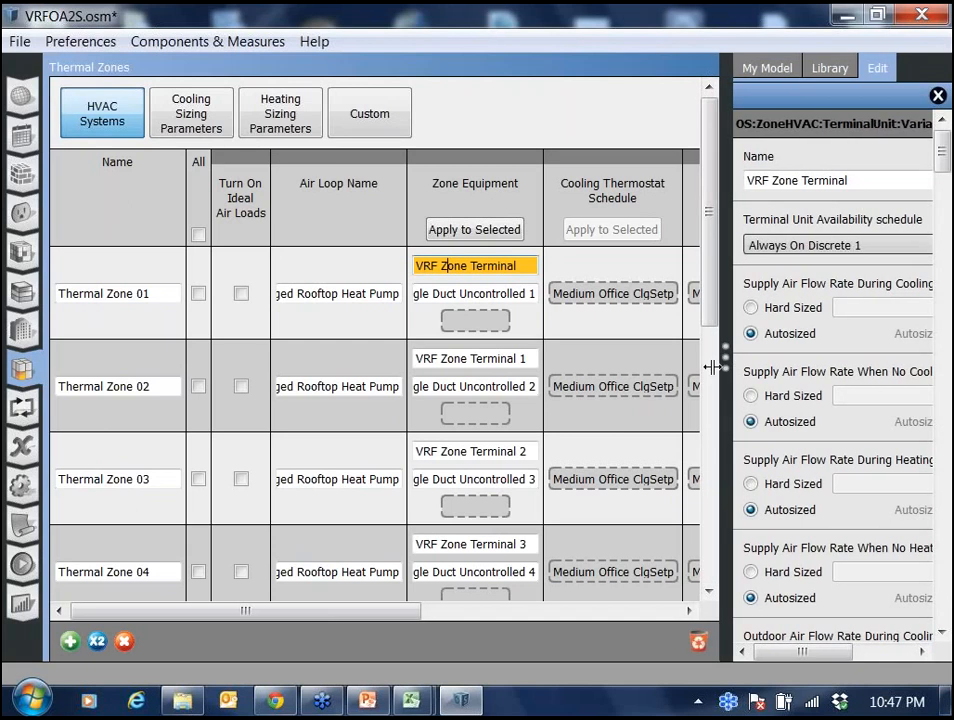
pyautogui.moveTo(712, 367); pyautogui.dragTo(578, 368)
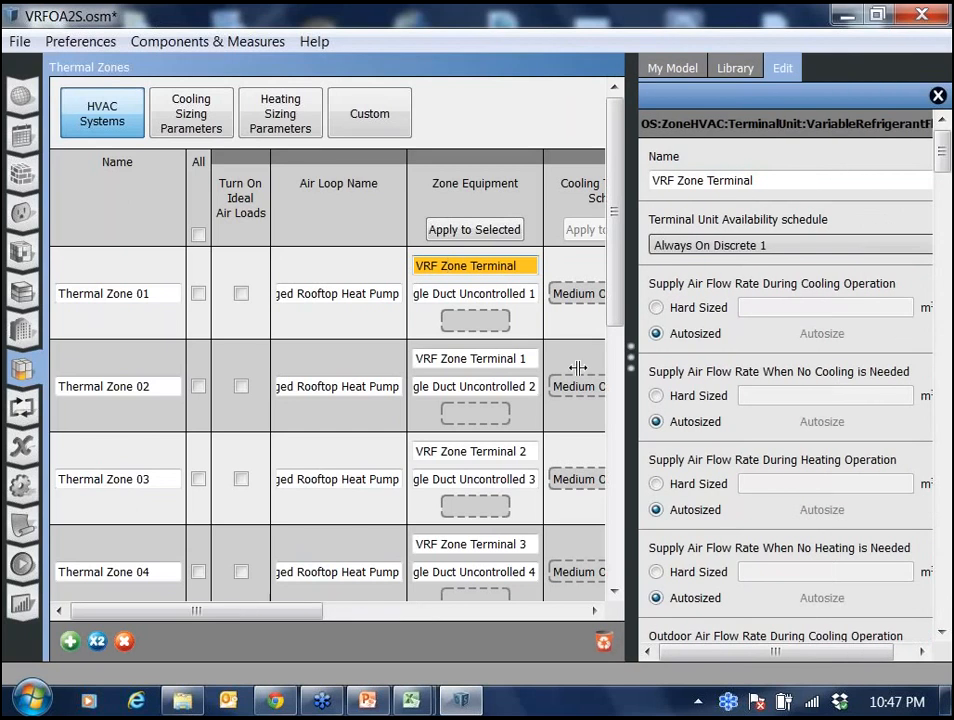
pyautogui.moveTo(578, 368); pyautogui.dragTo(472, 368)
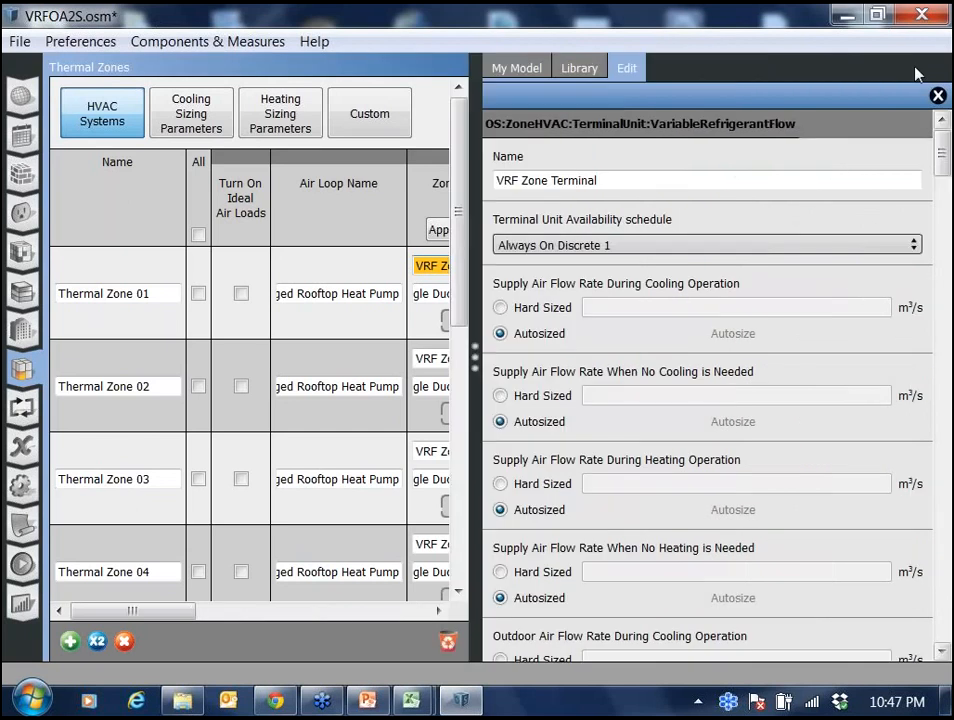
# Examine the VRF terminal unit's airflow, outdoor air, parasitic power, fan and fan curve settings.
pyautogui.scroll(-3, 815, 333)
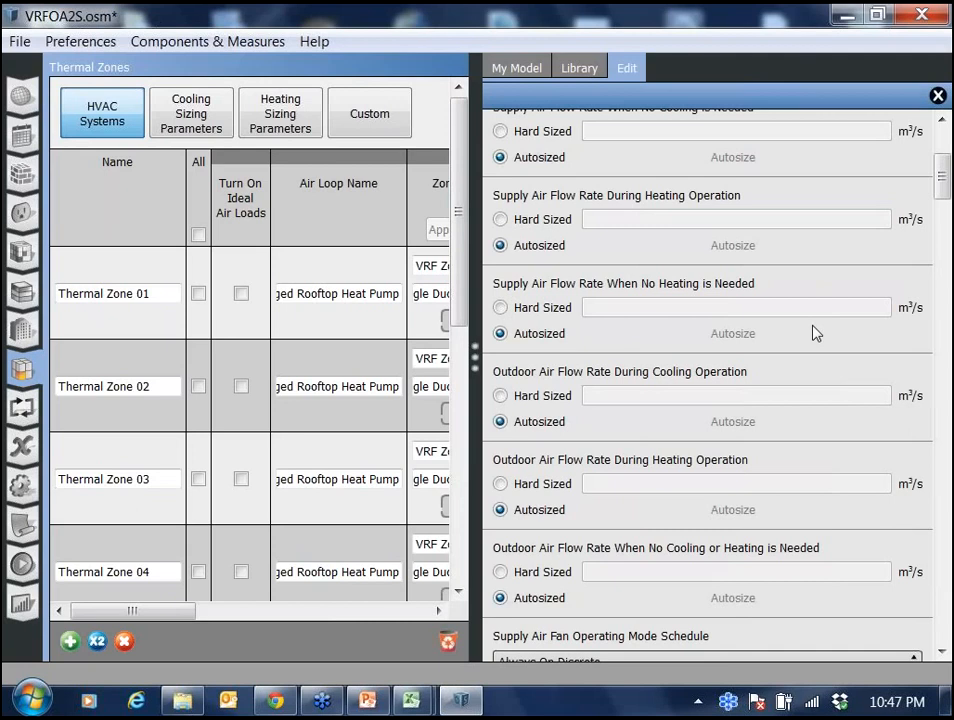
pyautogui.scroll(-4, 815, 333)
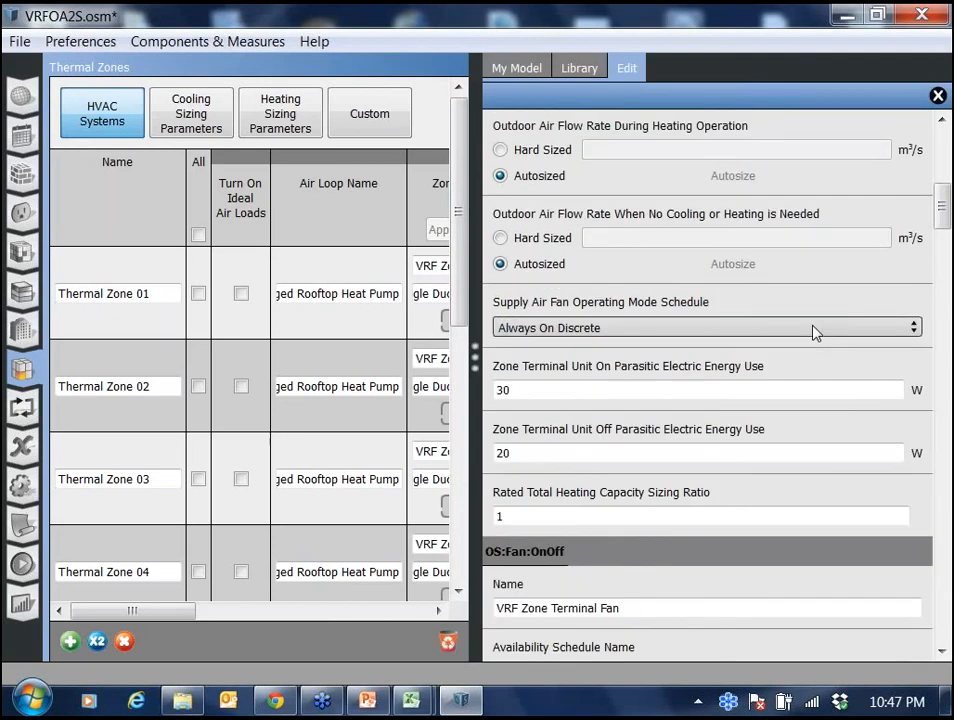
pyautogui.scroll(-3, 815, 333)
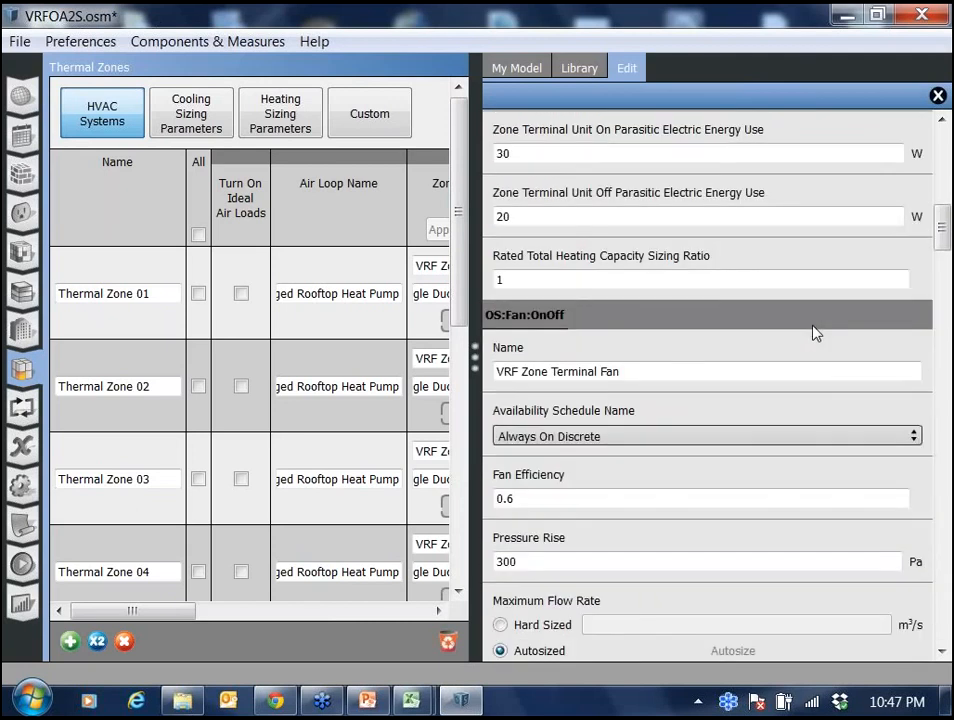
pyautogui.scroll(-1, 815, 333)
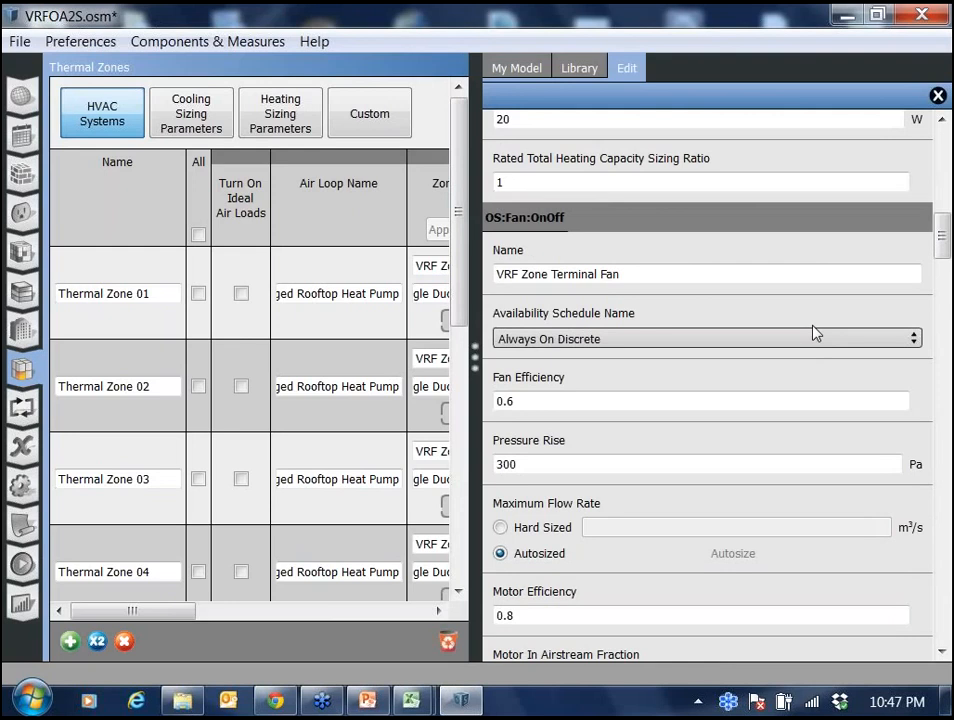
pyautogui.scroll(-2, 815, 333)
pyautogui.scroll(-5, 815, 333)
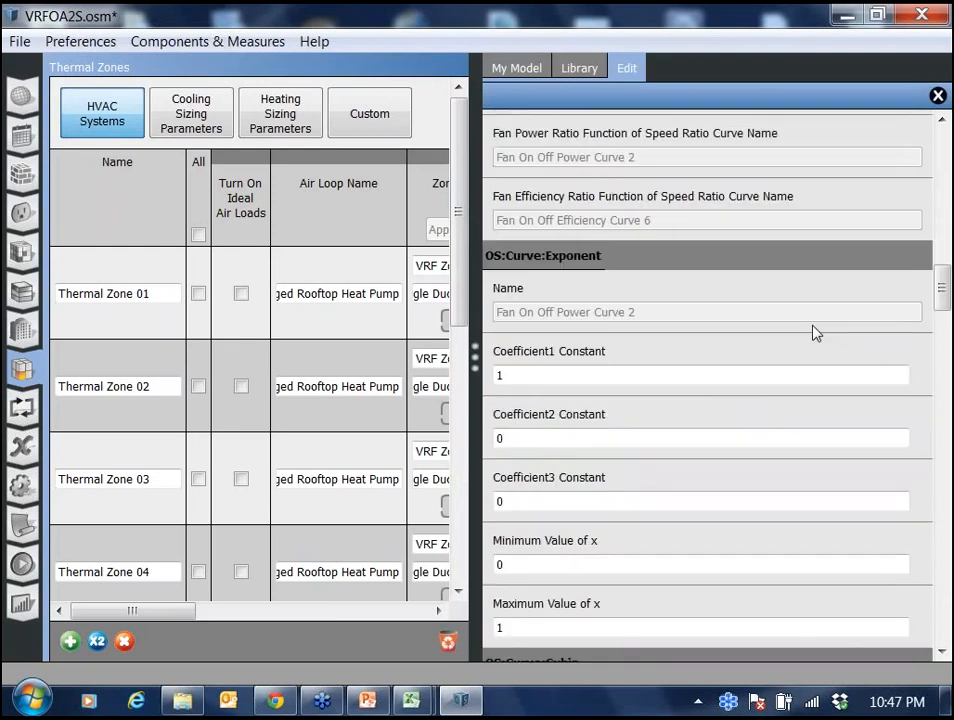
pyautogui.scroll(-4, 815, 333)
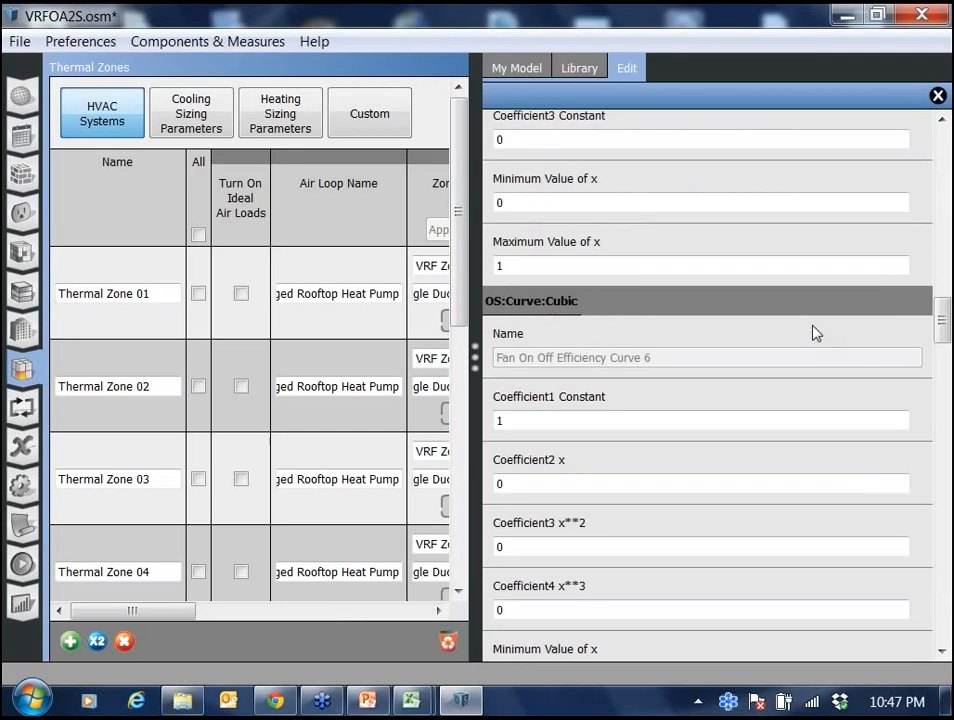
pyautogui.scroll(-2, 815, 333)
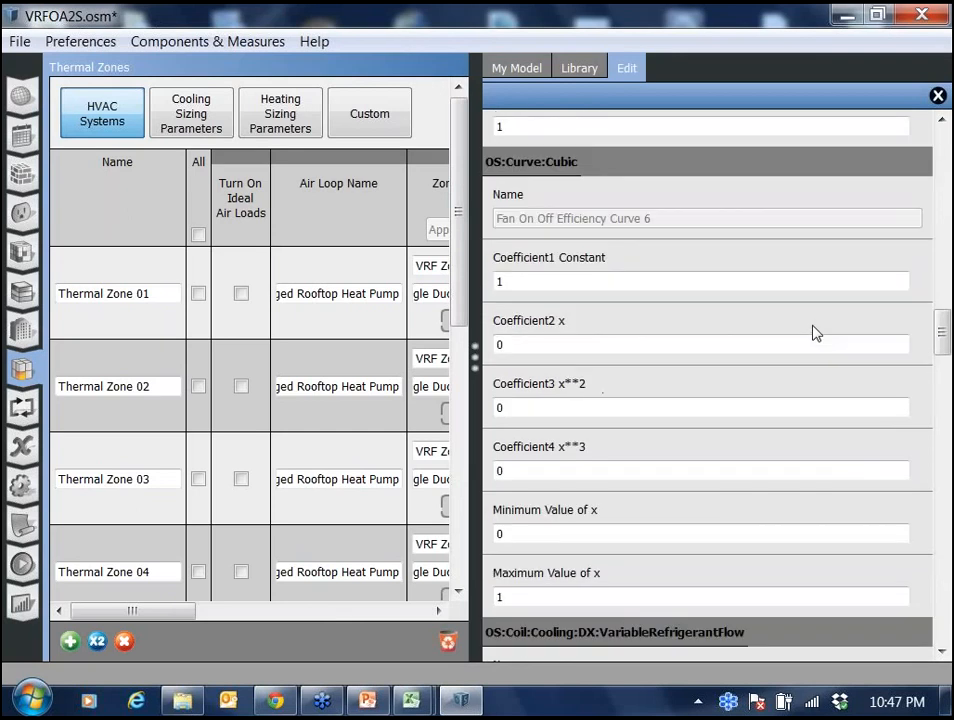
pyautogui.scroll(-2, 815, 333)
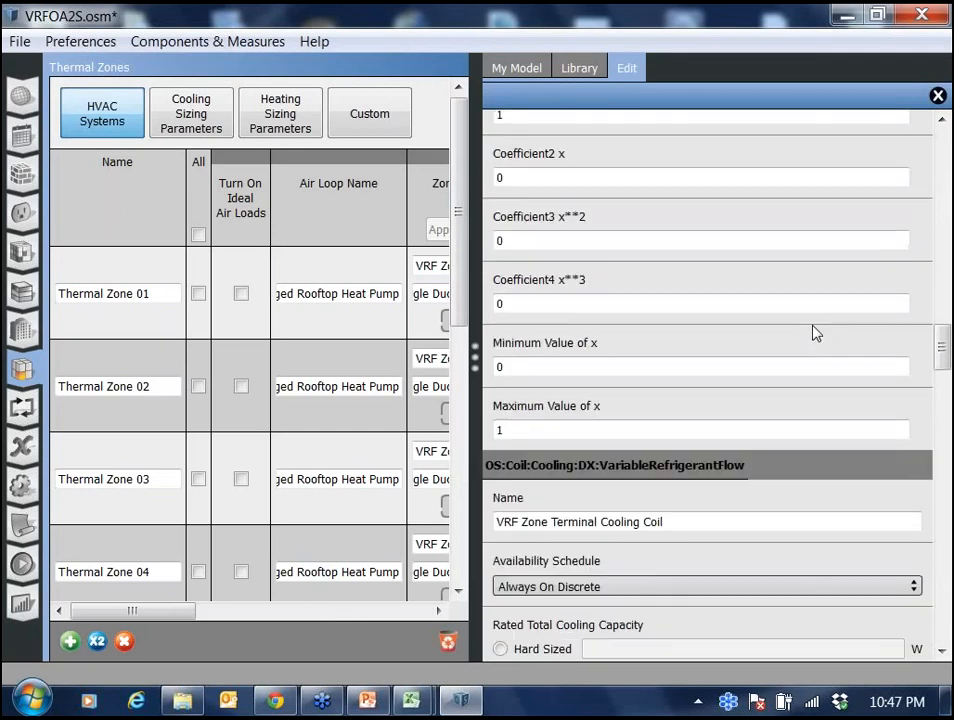
pyautogui.scroll(-7, 815, 333)
# Examine the VRF terminal's cooling and heating coil settings and their performance curve coefficients.
pyautogui.scroll(-8, 815, 333)
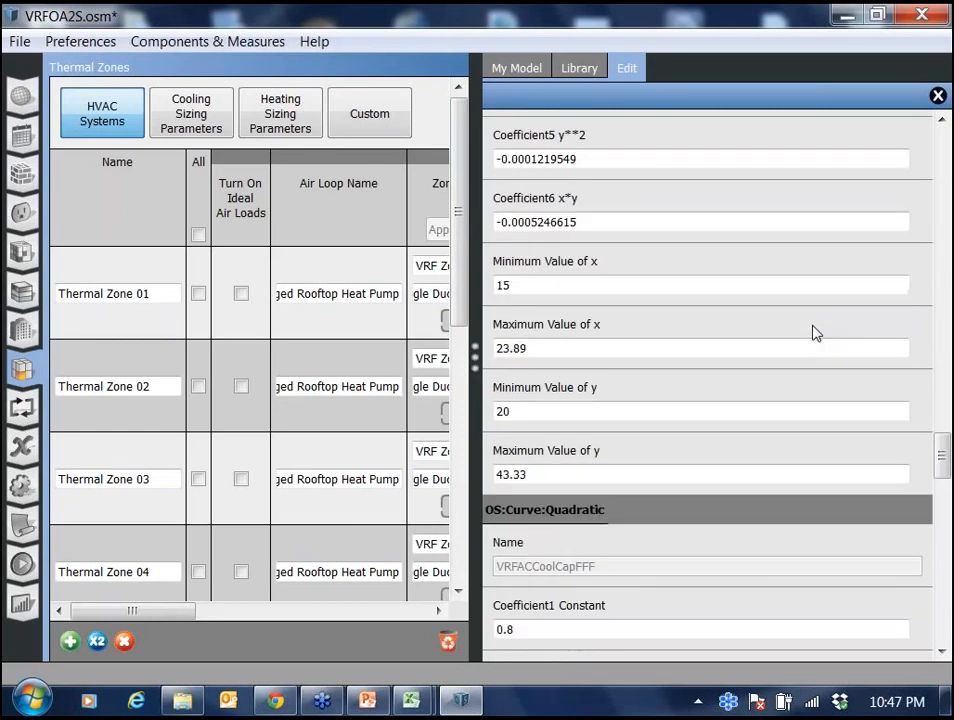
pyautogui.scroll(-6, 815, 333)
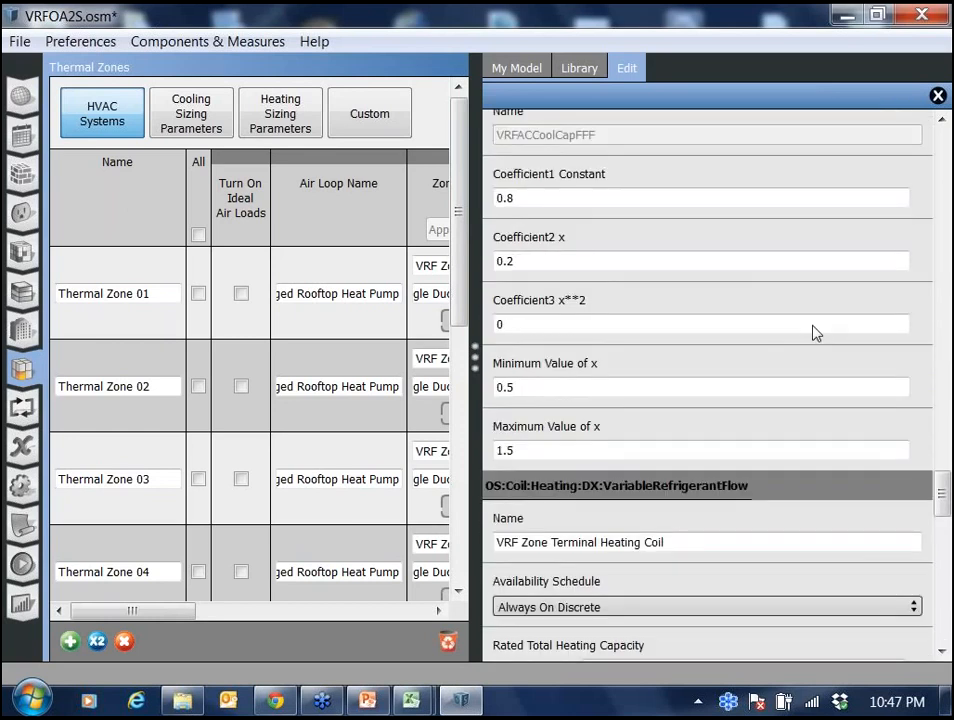
pyautogui.scroll(-9, 815, 333)
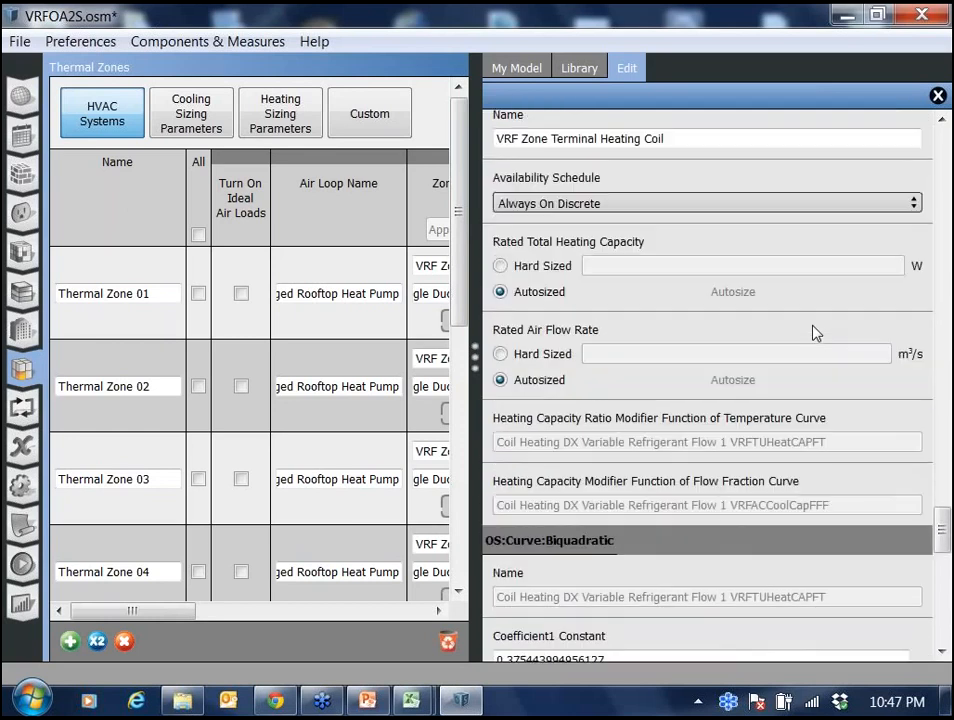
pyautogui.scroll(-3, 815, 333)
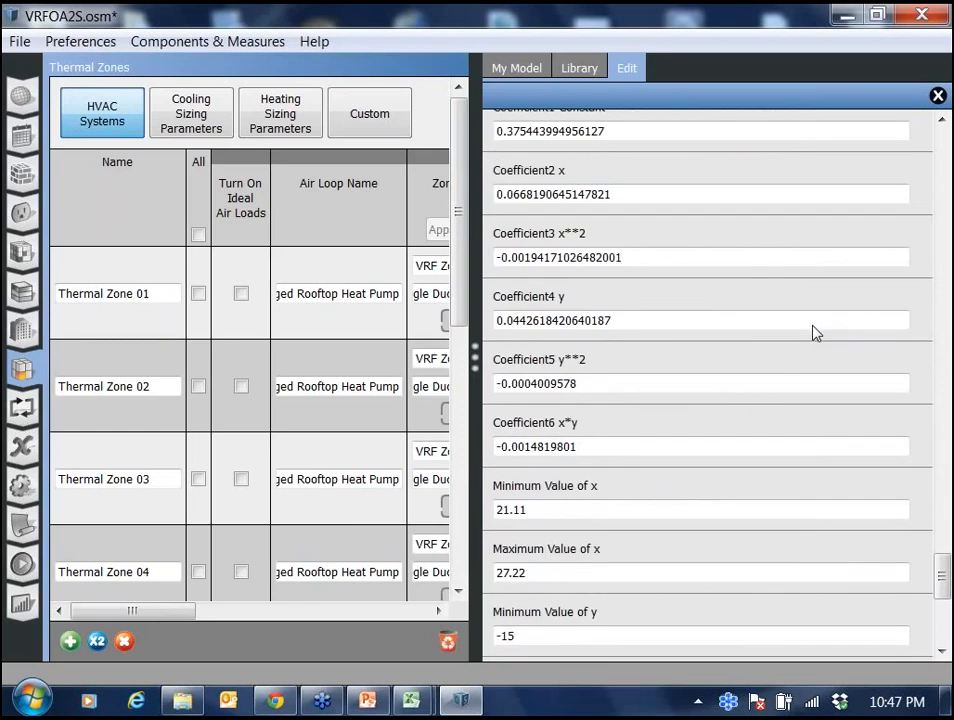
pyautogui.scroll(-3, 815, 333)
pyautogui.scroll(-1, 815, 333)
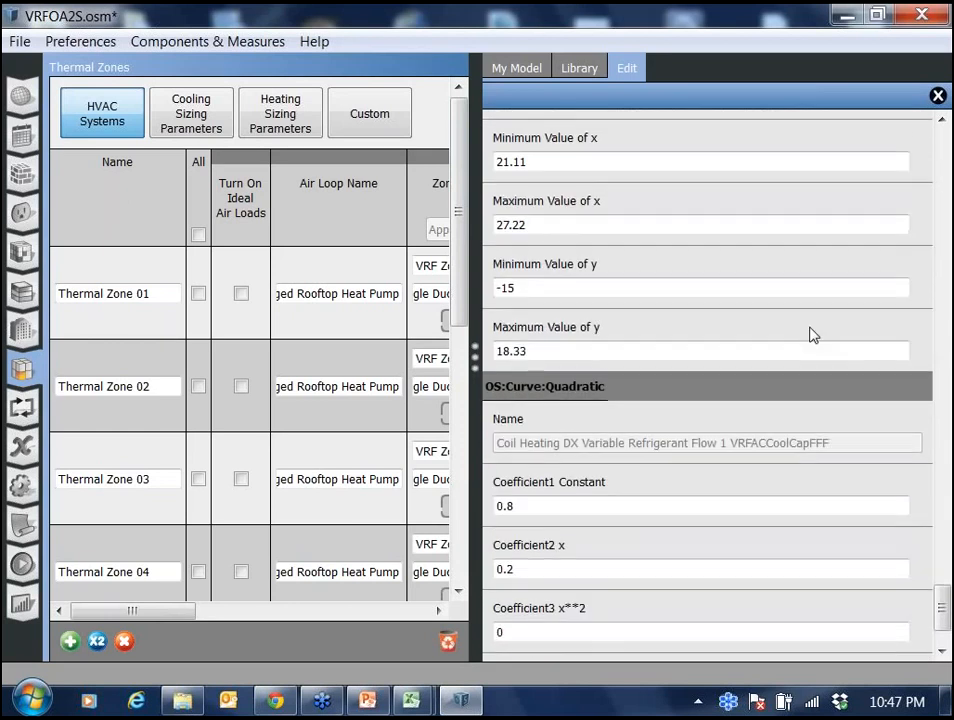
pyautogui.scroll(-3, 810, 334)
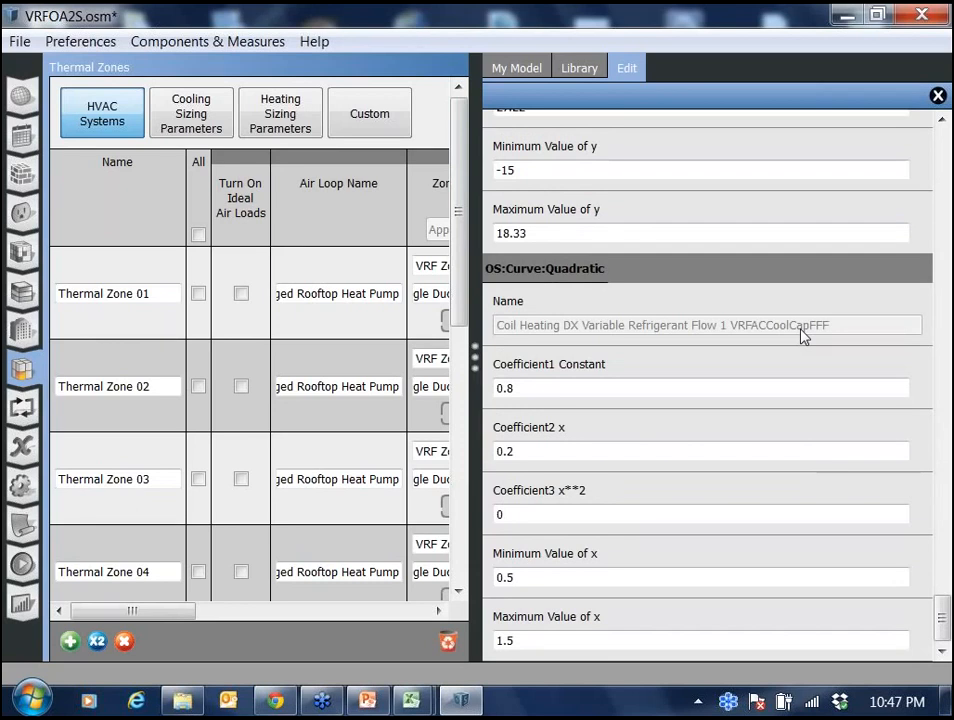
pyautogui.scroll(1, 803, 335)
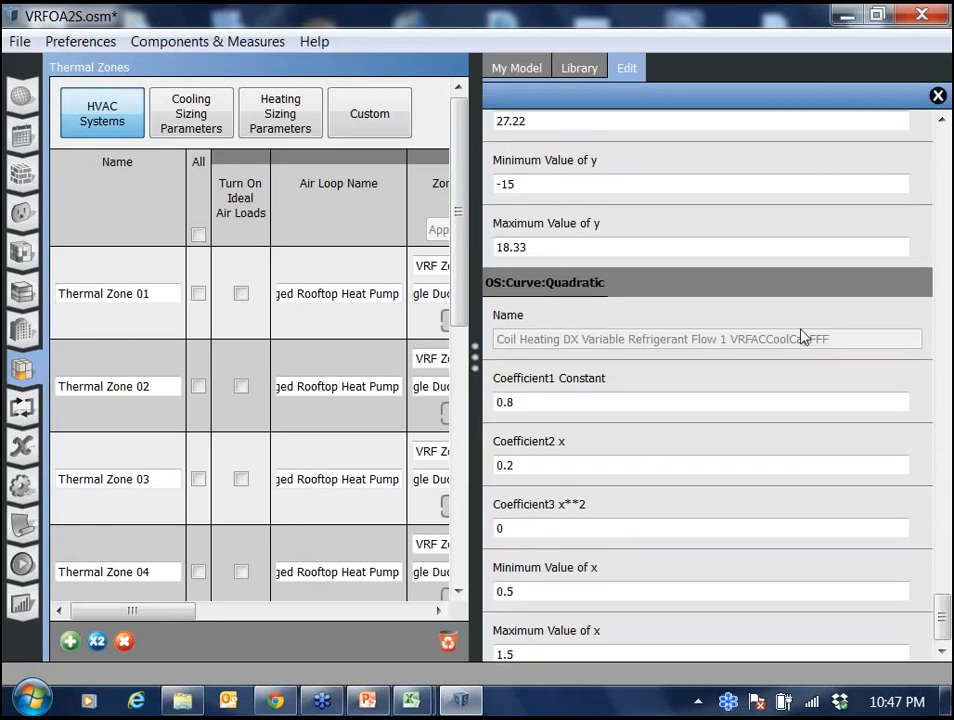
pyautogui.scroll(10, 803, 335)
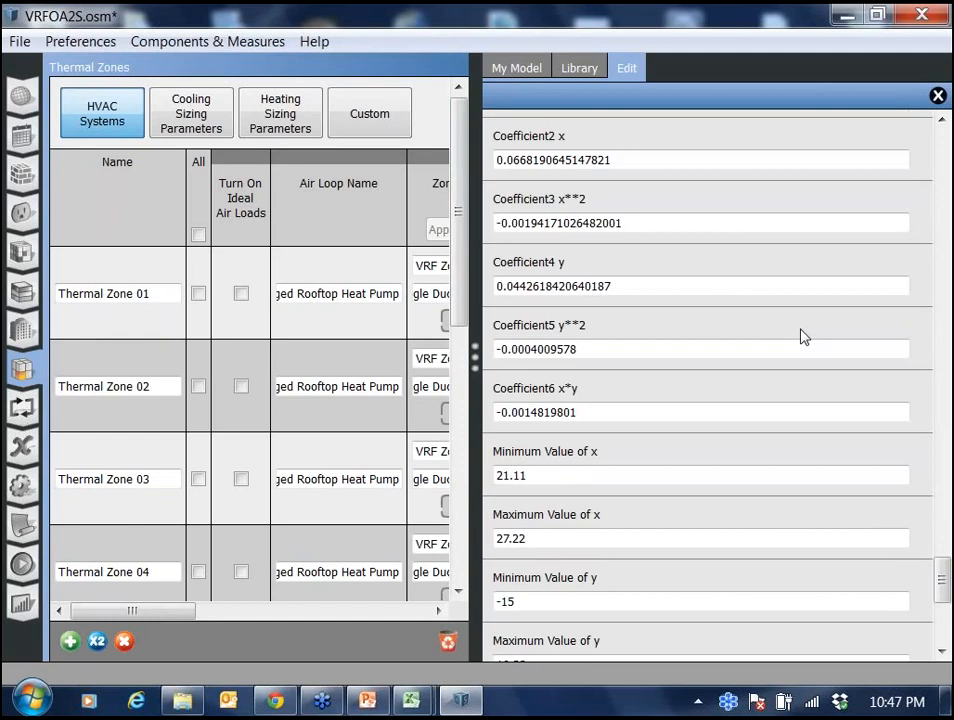
pyautogui.scroll(14, 803, 335)
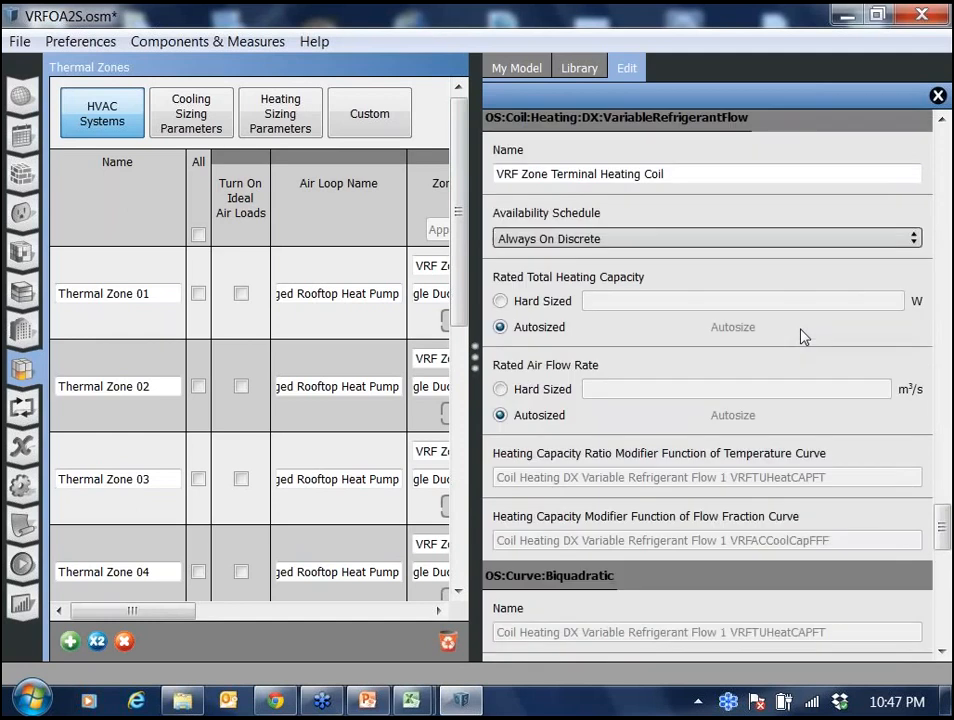
pyautogui.scroll(15, 803, 335)
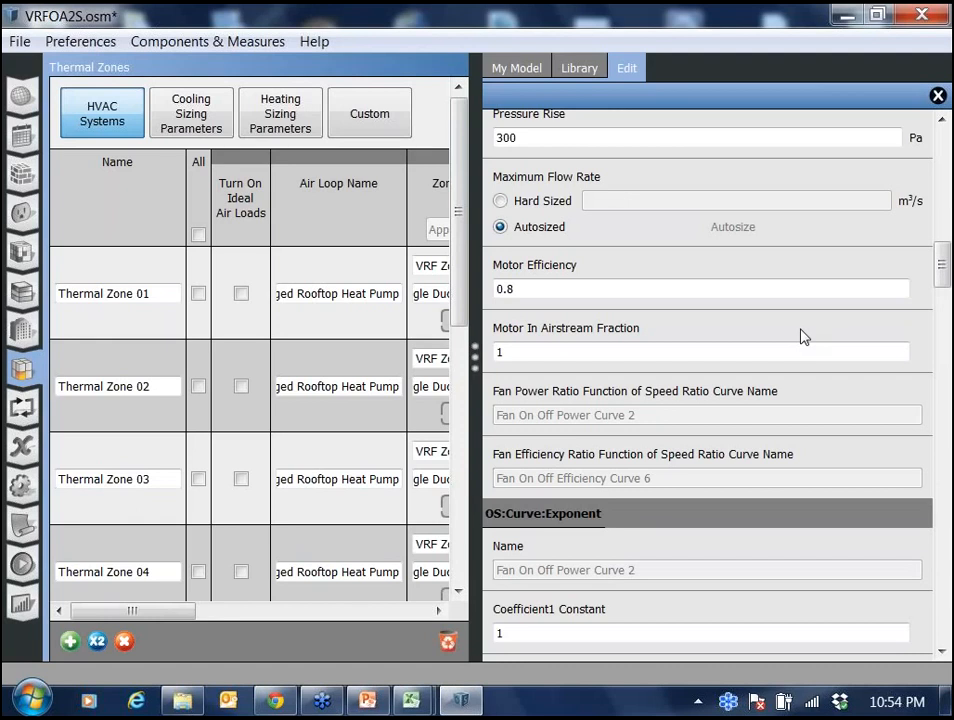
pyautogui.scroll(-1, 800, 337)
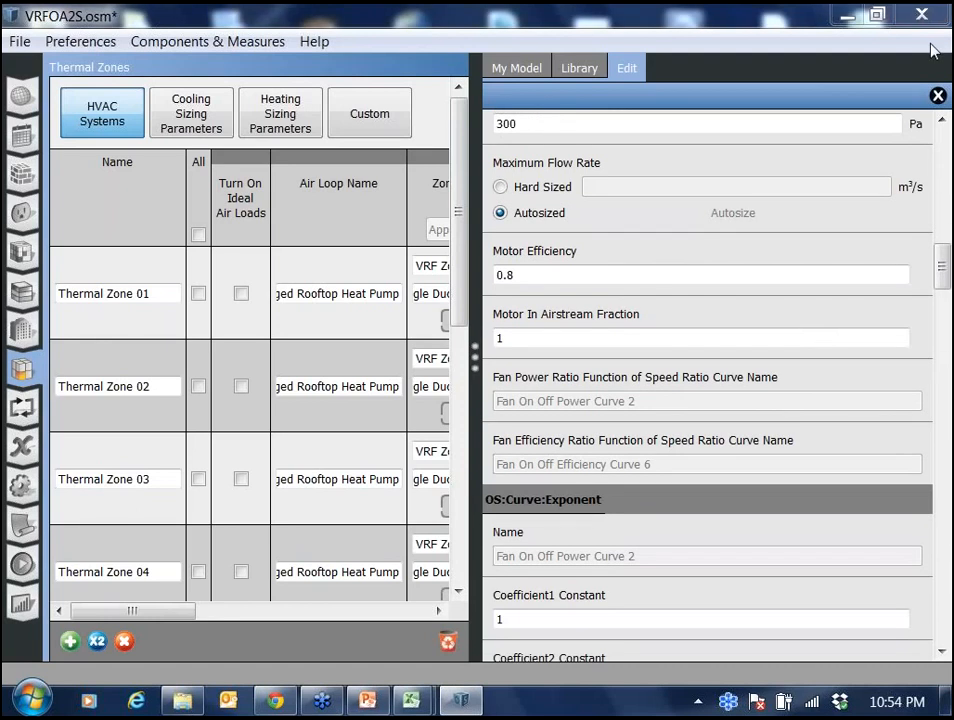
# Save the model under the new name VRFOAMEETING.
pyautogui.click(931, 50)
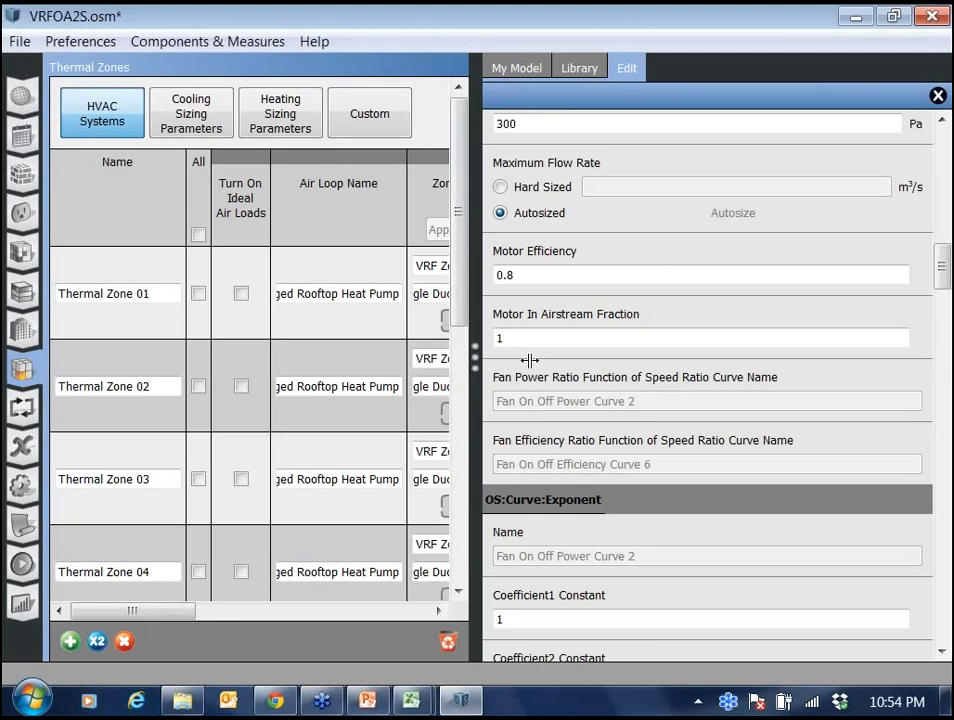
pyautogui.moveTo(529, 360); pyautogui.dragTo(646, 376)
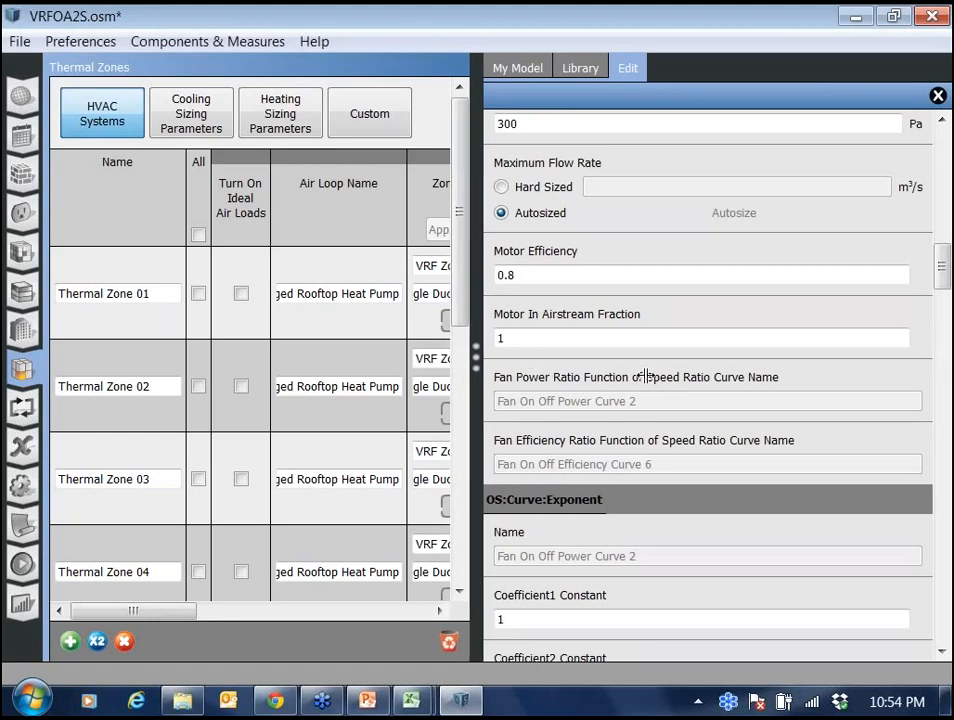
pyautogui.moveTo(646, 376); pyautogui.dragTo(726, 376)
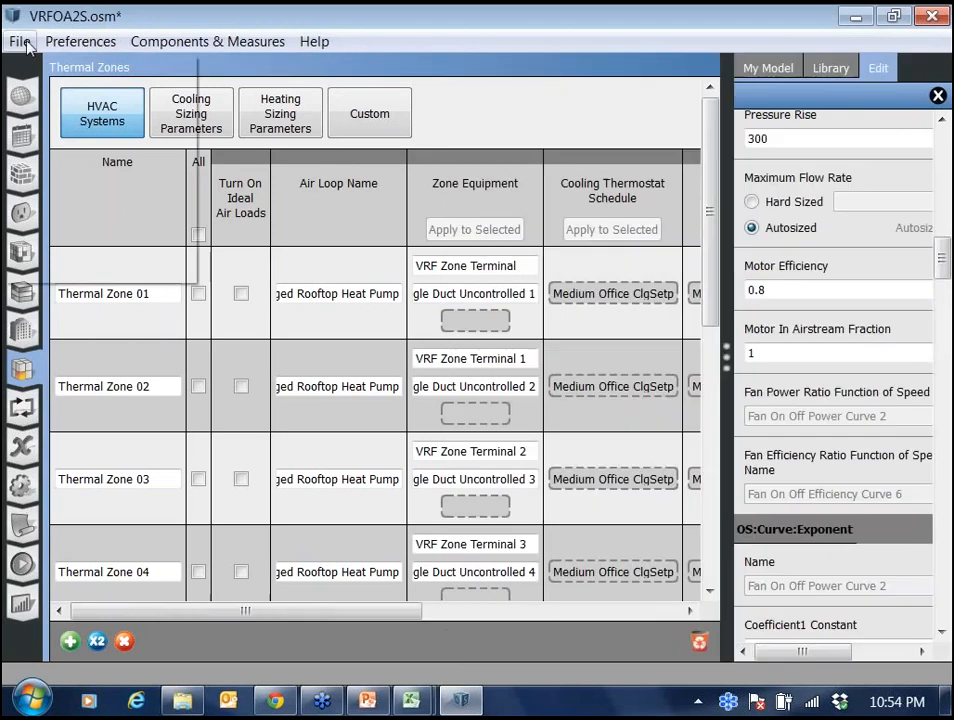
pyautogui.click(18, 44)
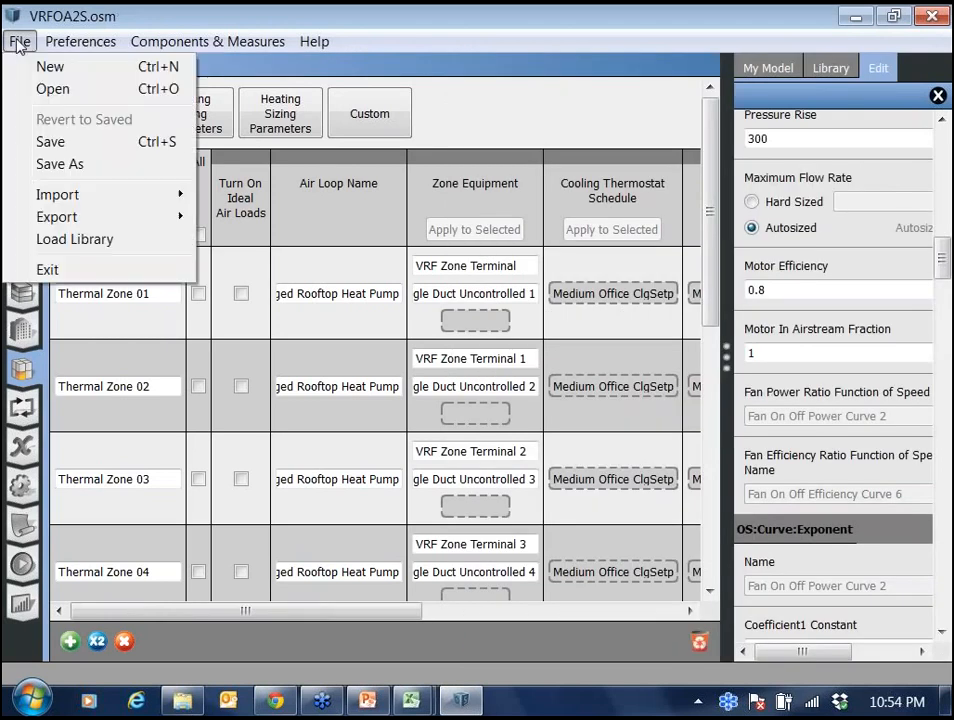
pyautogui.click(50, 166)
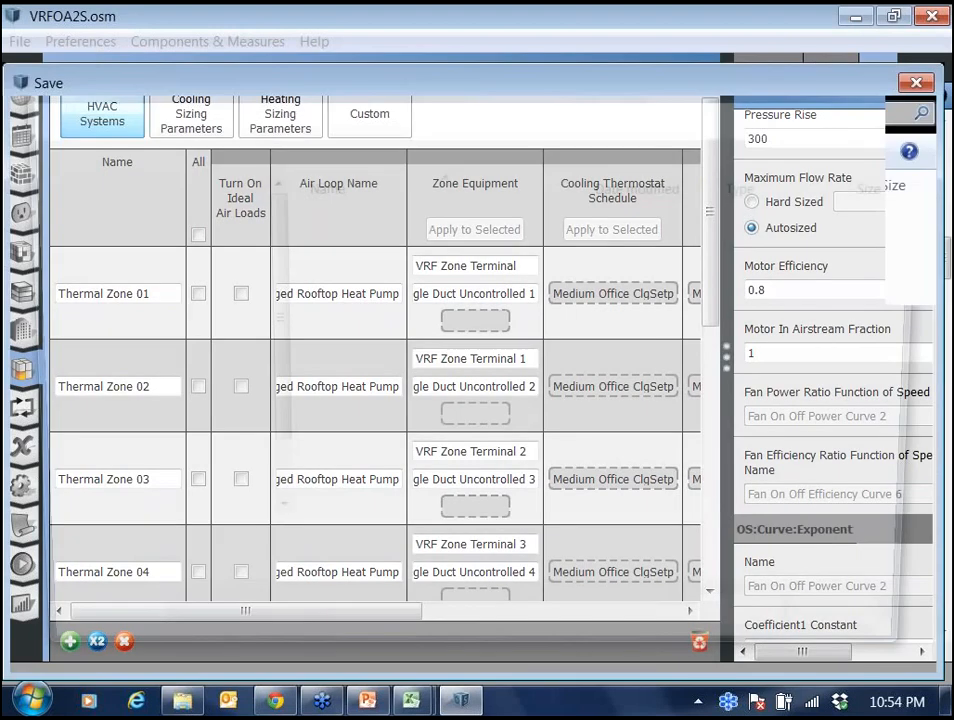
pyautogui.write('VRF')
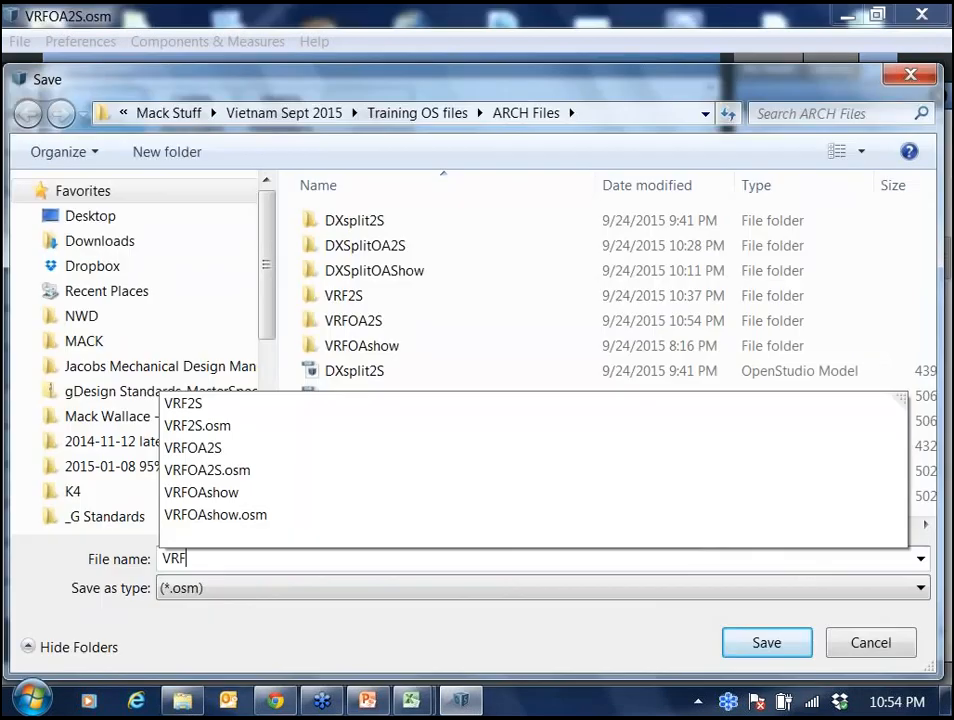
pyautogui.write('OAM')
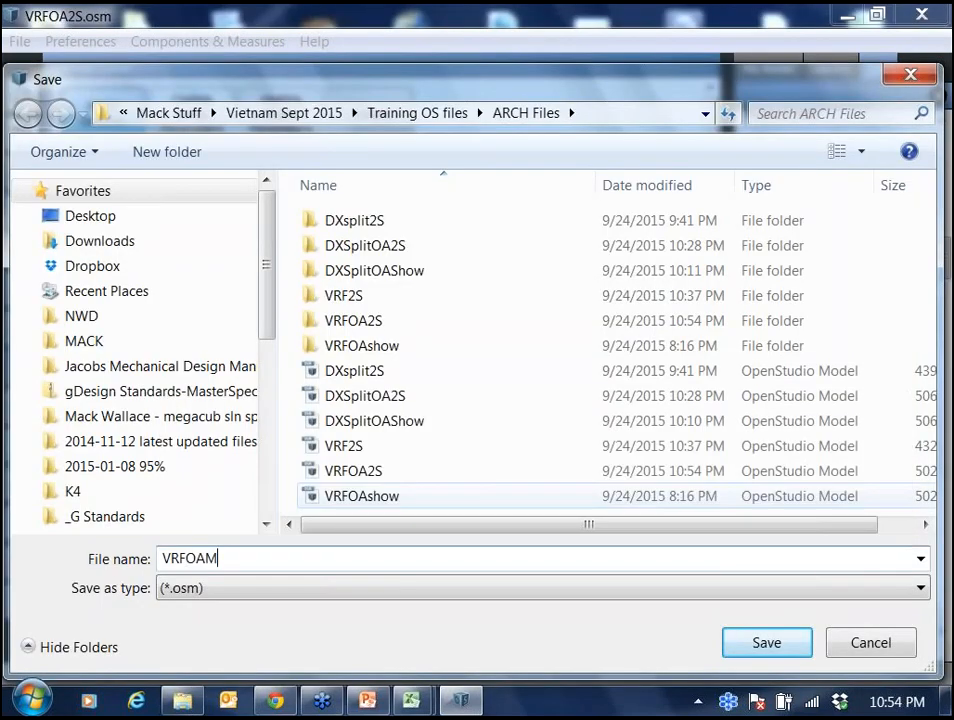
pyautogui.write('EETING')
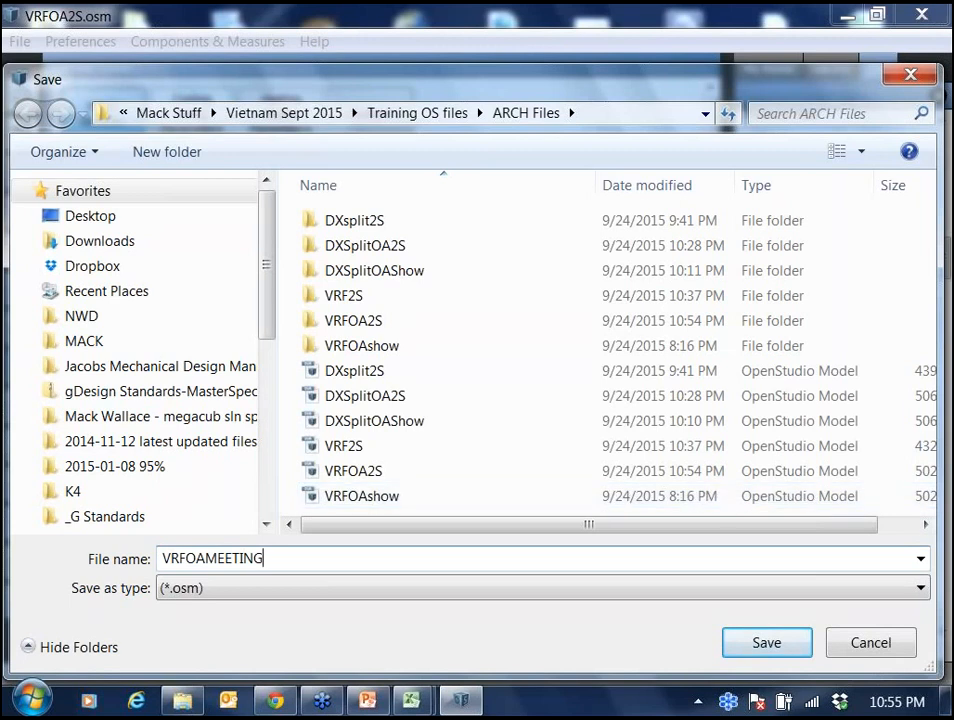
pyautogui.click(766, 643)
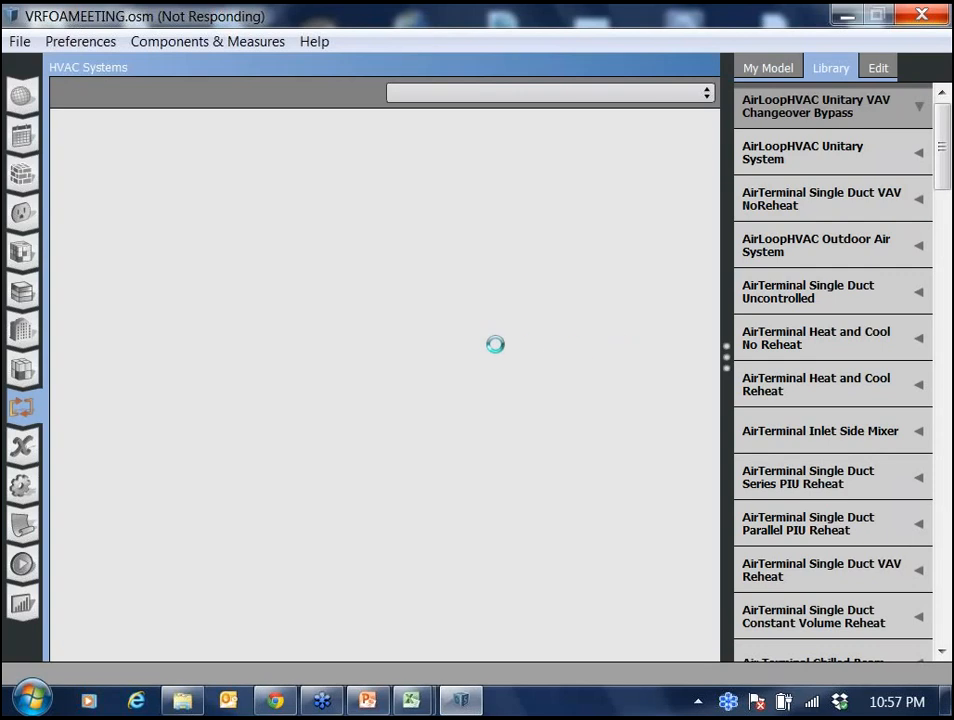
# Open the Packaged Rooftop Heat Pump air loop and delete its supplemental heating coil, DX heating coil and DX cooling coil.
pyautogui.click(705, 94)
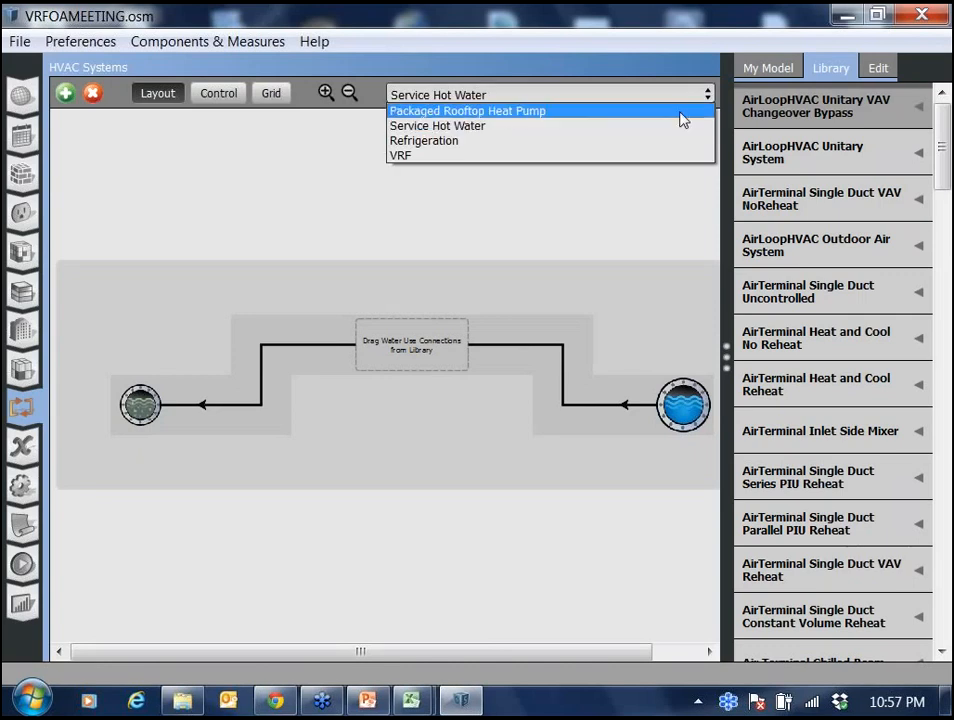
pyautogui.click(681, 113)
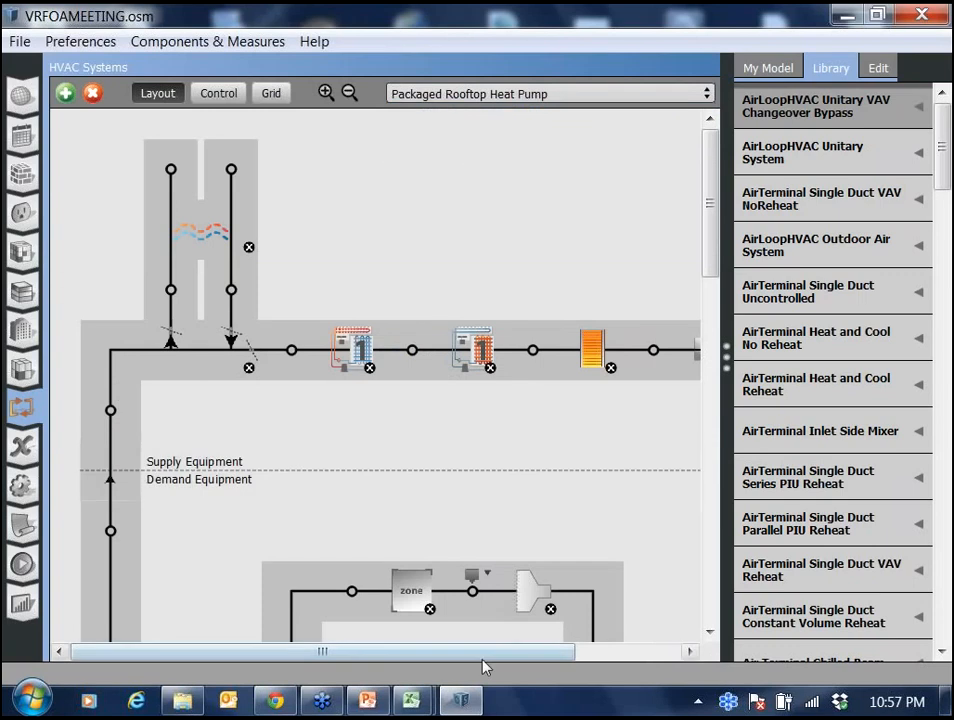
pyautogui.hscroll(3, 483, 660)
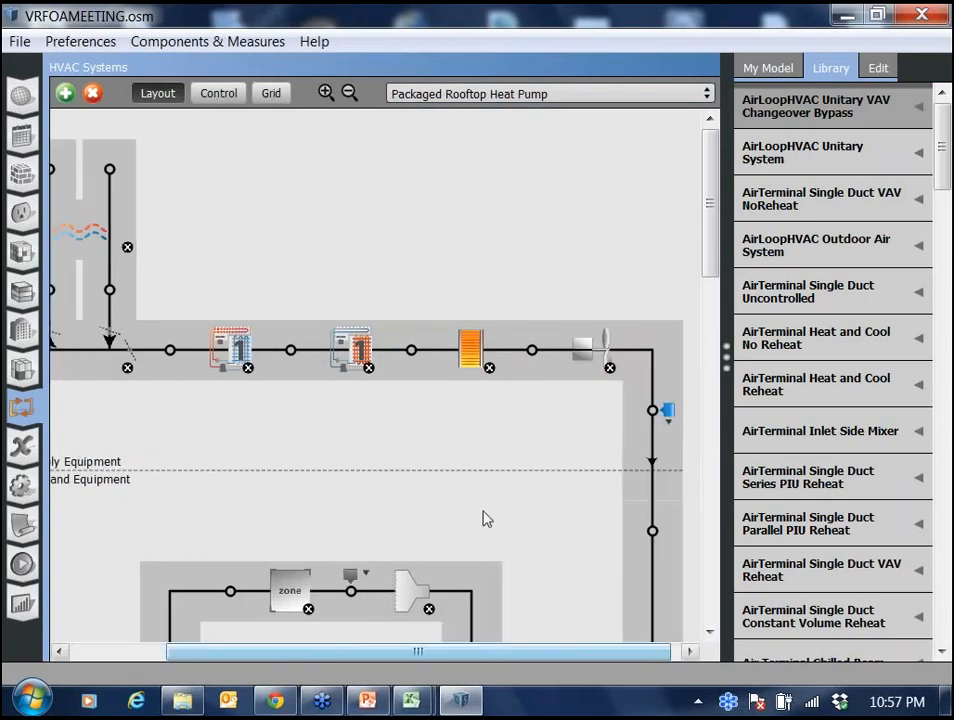
pyautogui.click(489, 369)
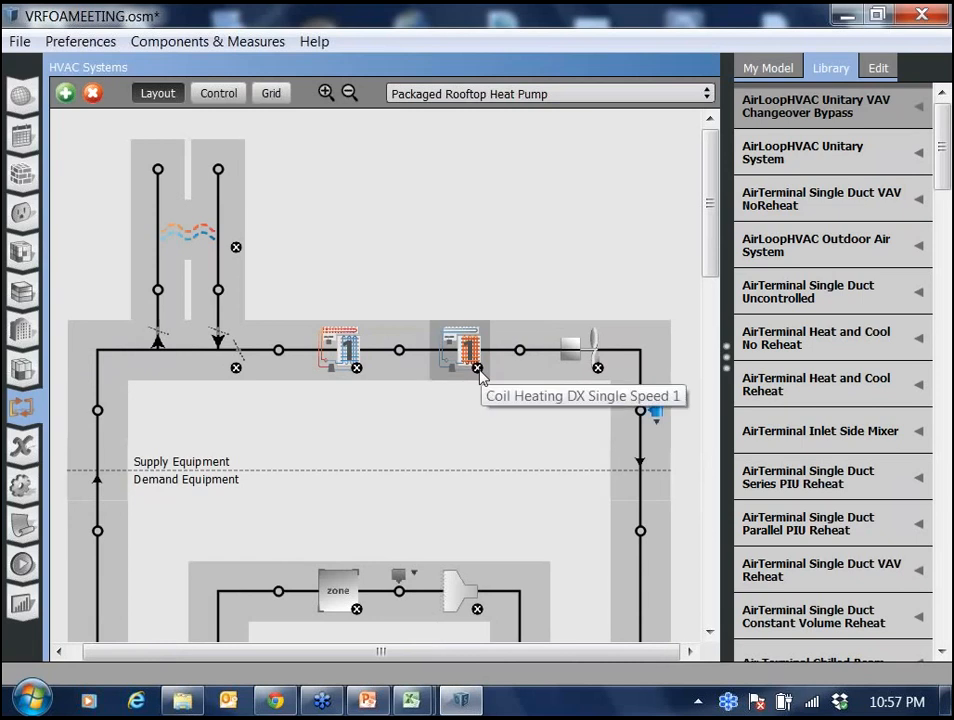
pyautogui.click(478, 369)
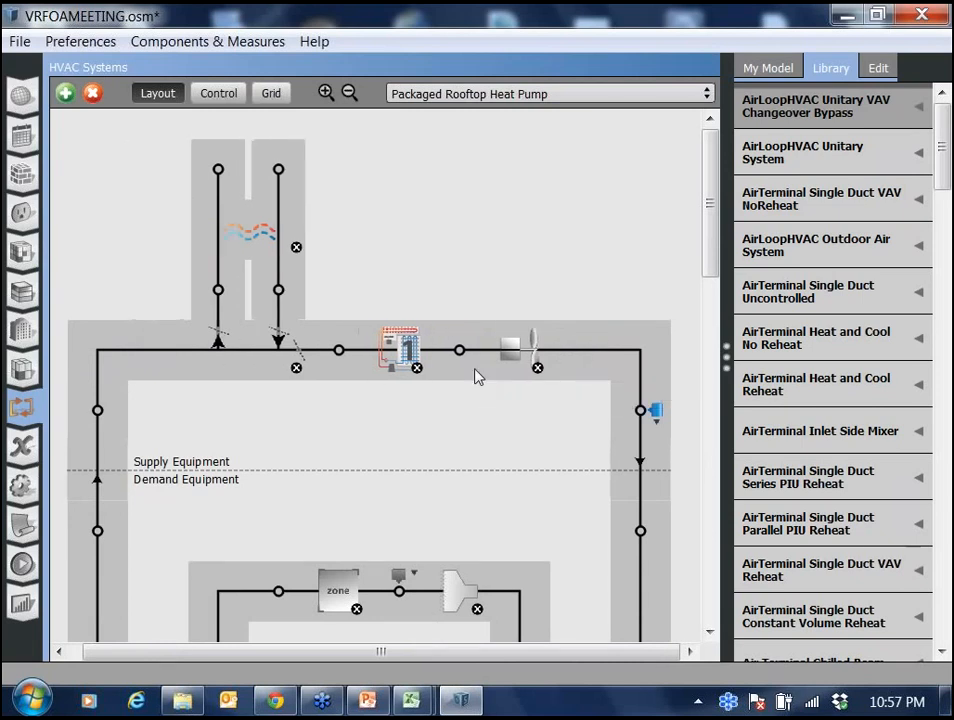
pyautogui.click(418, 368)
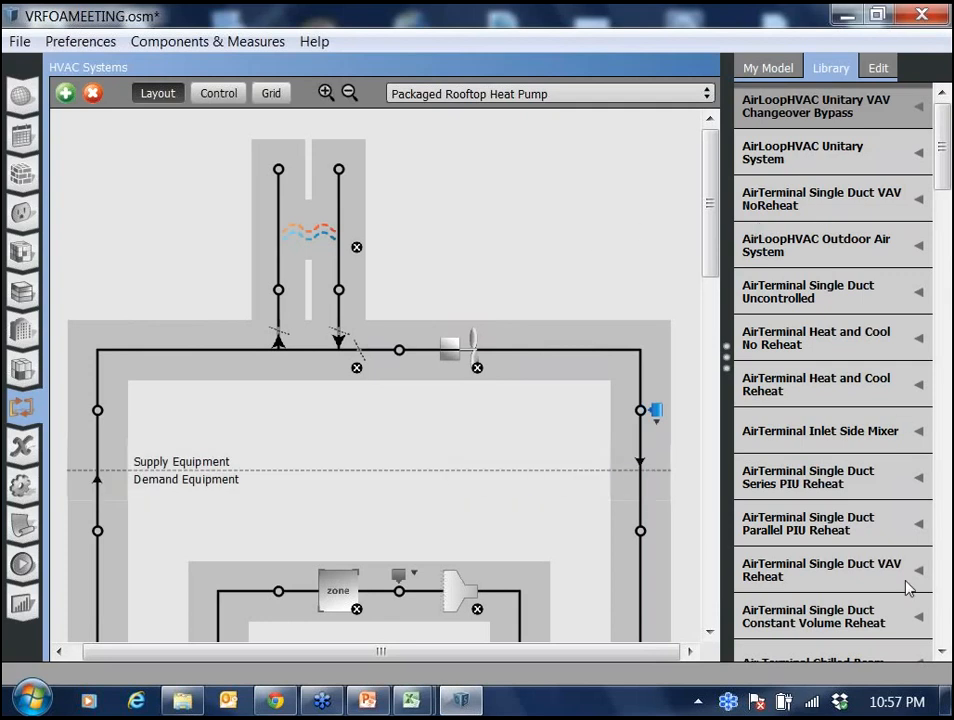
# Add a 2 Spd DX Clg Coil from the Coil Cooling DX TwoSpeed library onto the supply node before the fan.
pyautogui.click(943, 652)
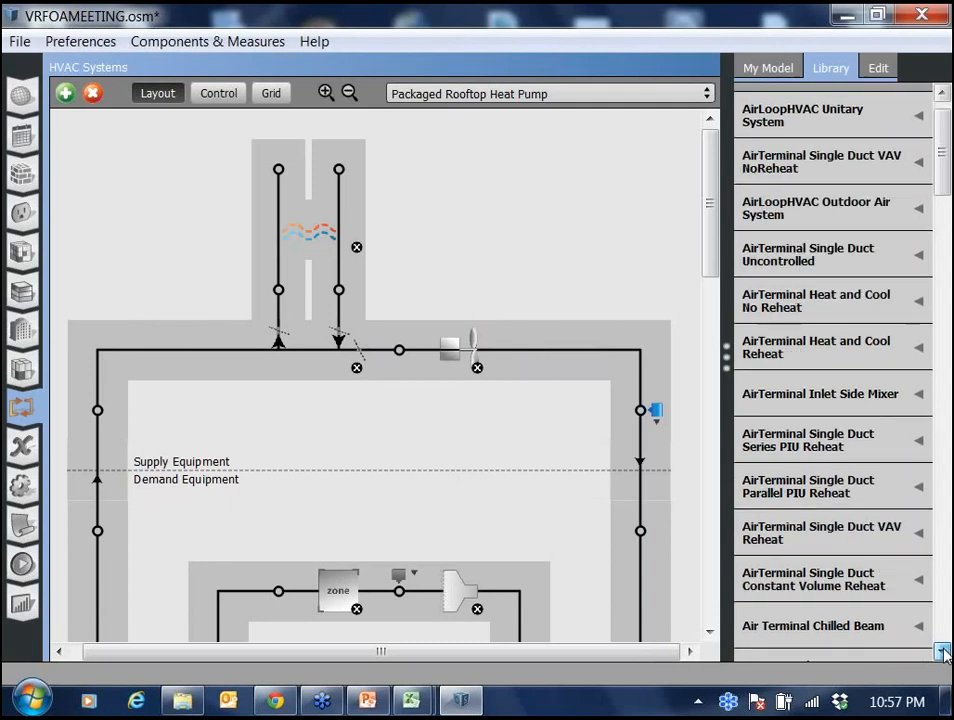
pyautogui.click(943, 652)
pyautogui.click(943, 652)
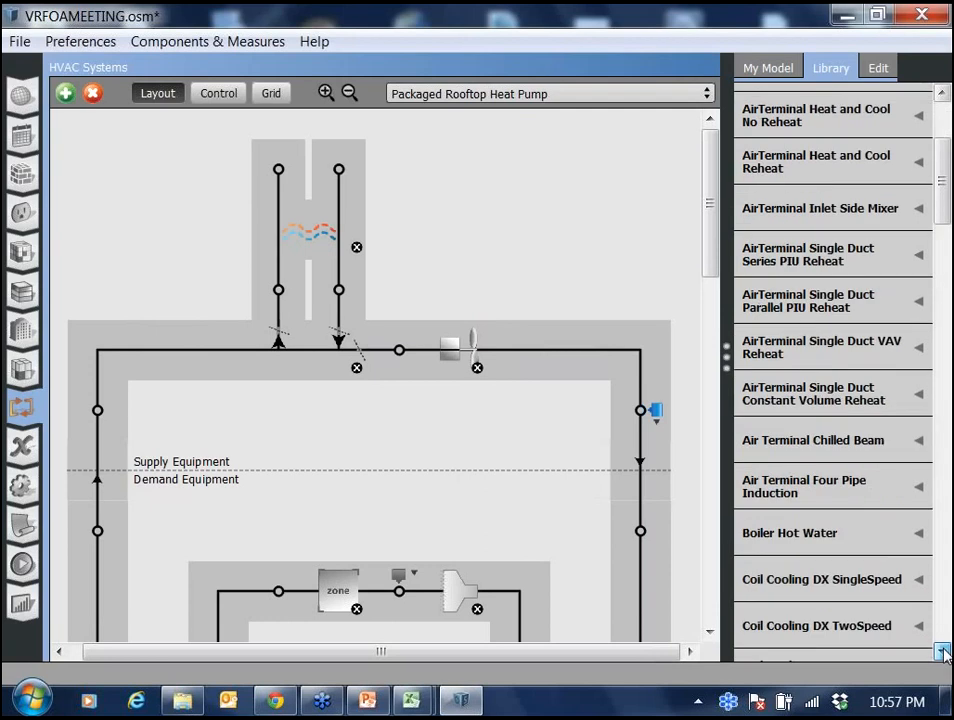
pyautogui.click(943, 652)
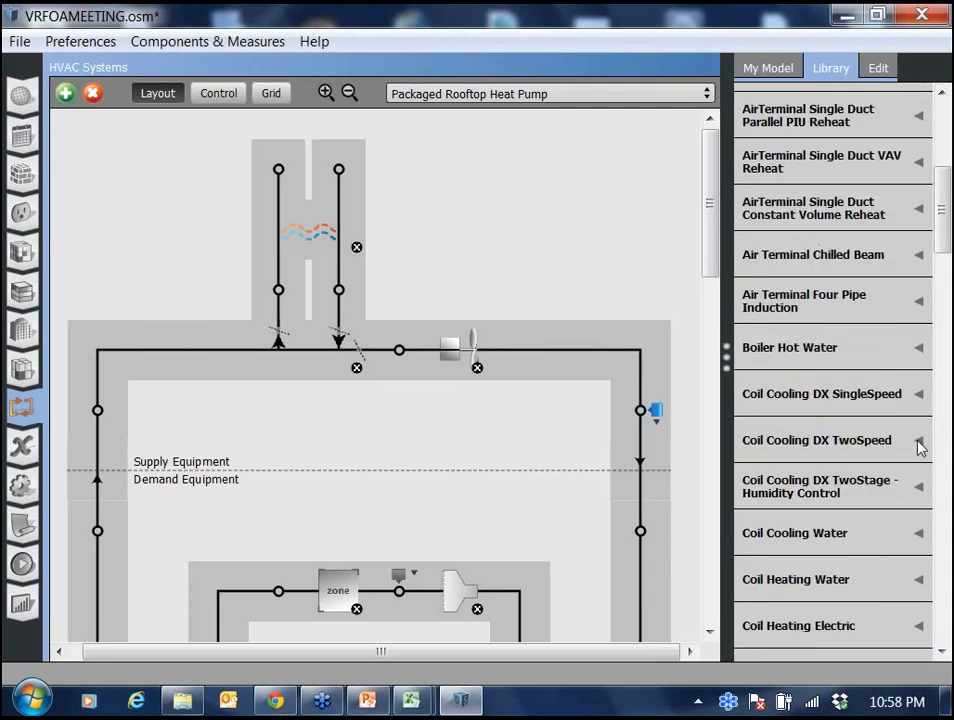
pyautogui.click(920, 441)
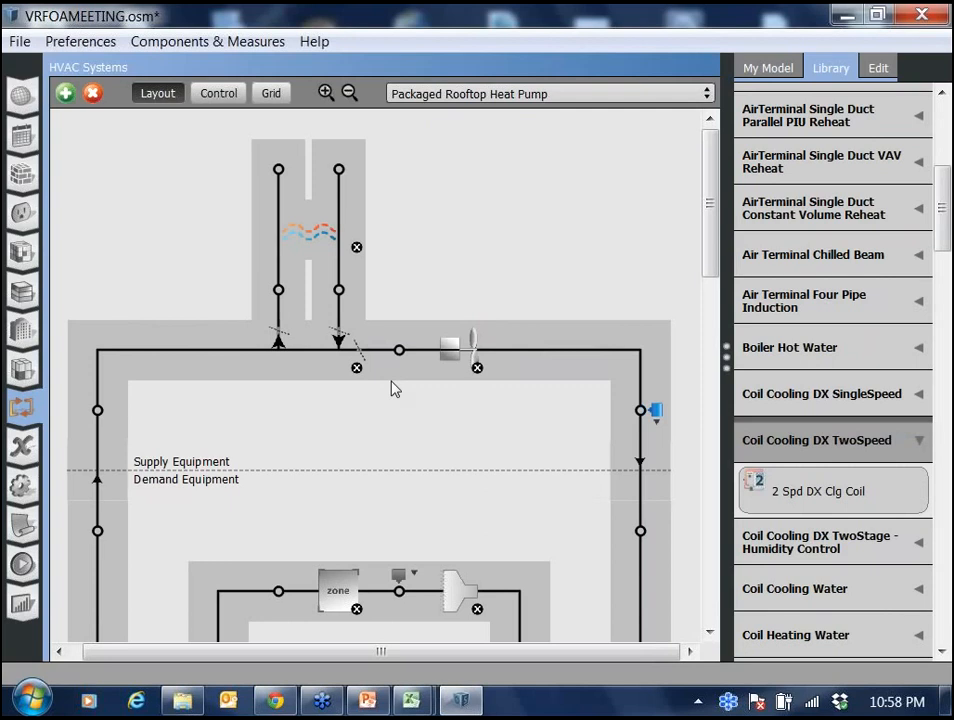
pyautogui.moveTo(392, 388); pyautogui.dragTo(399, 350)
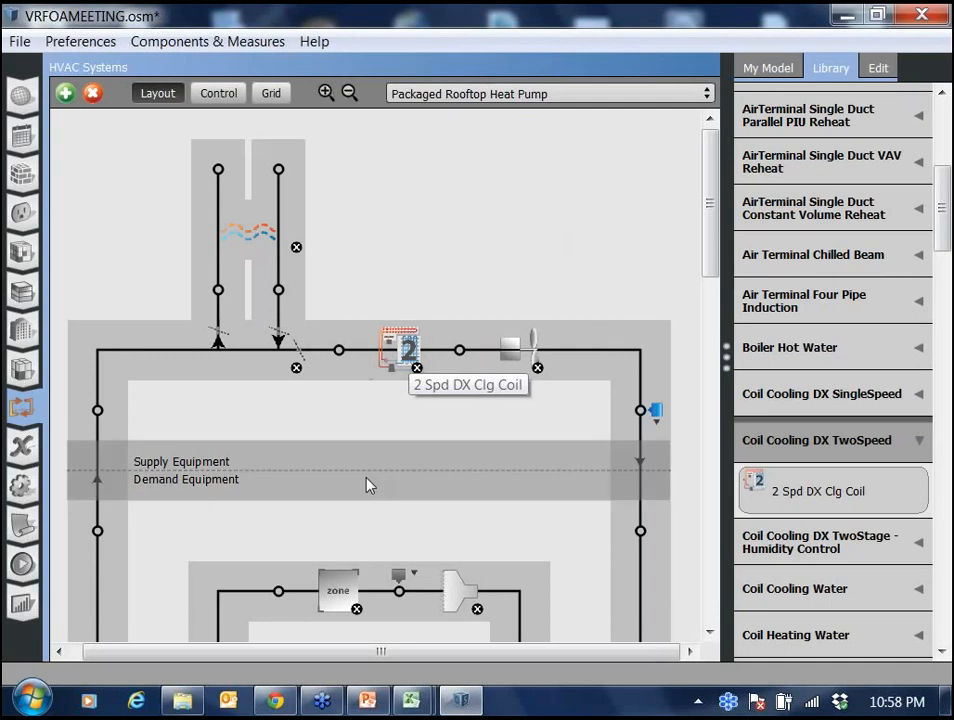
# Start an EnergyPlus simulation of the modified model.
pyautogui.click(24, 566)
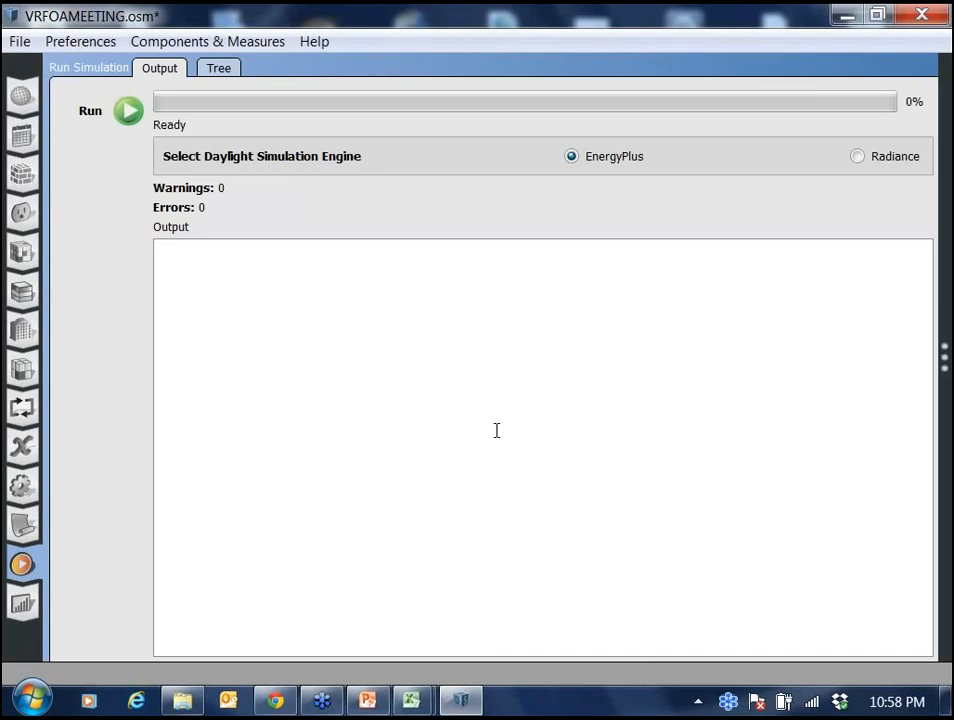
pyautogui.click(128, 111)
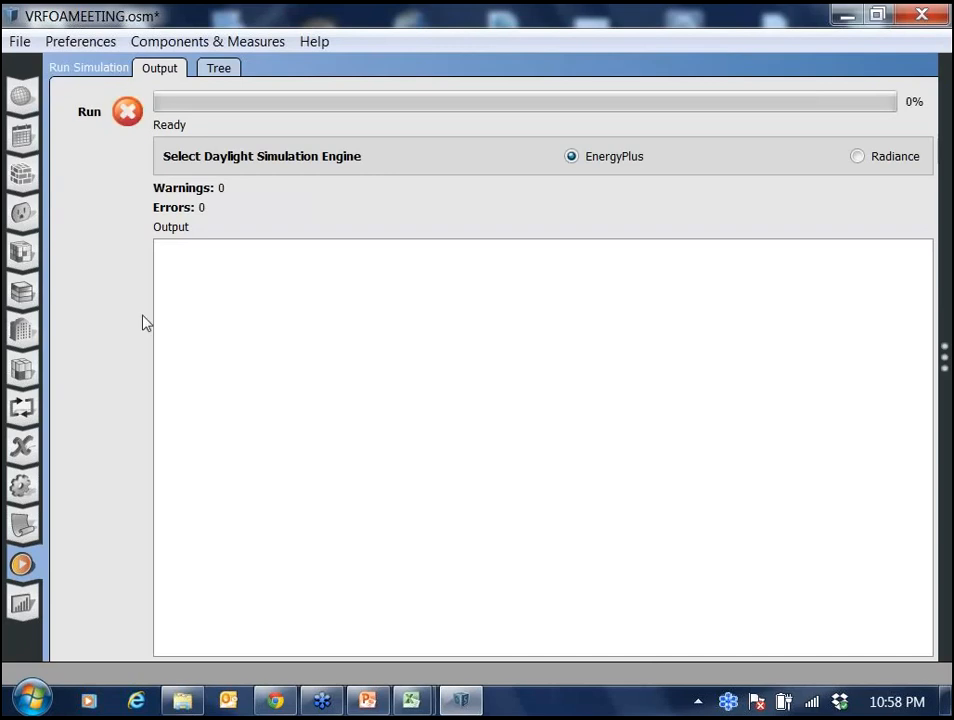